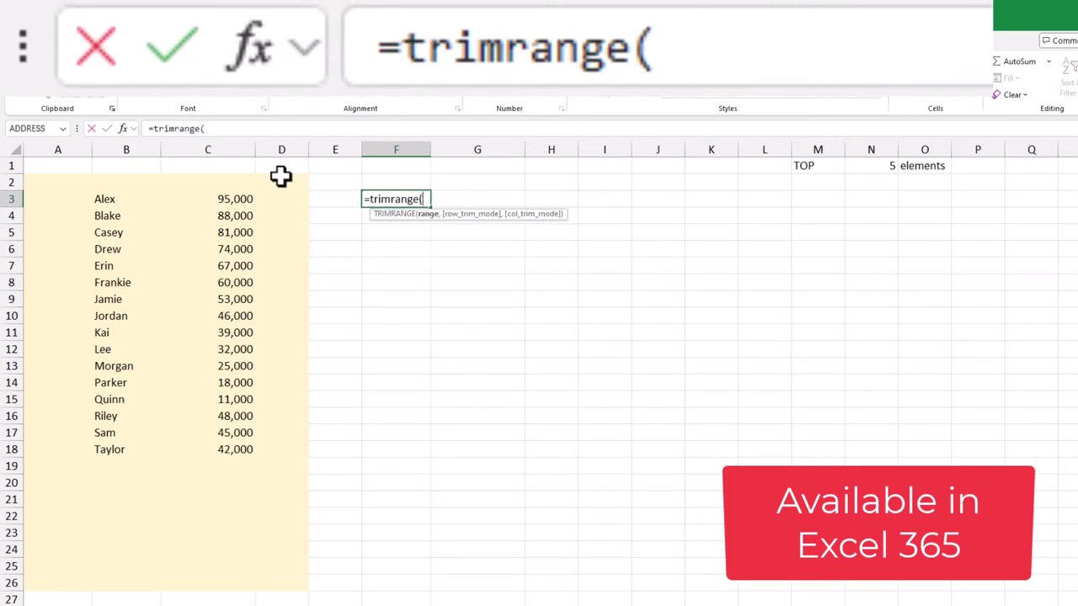
Enter =TRIMRANGE(A2:D26) in F3, then set its row trim mode to 0.
drag(281, 175, 62, 581)
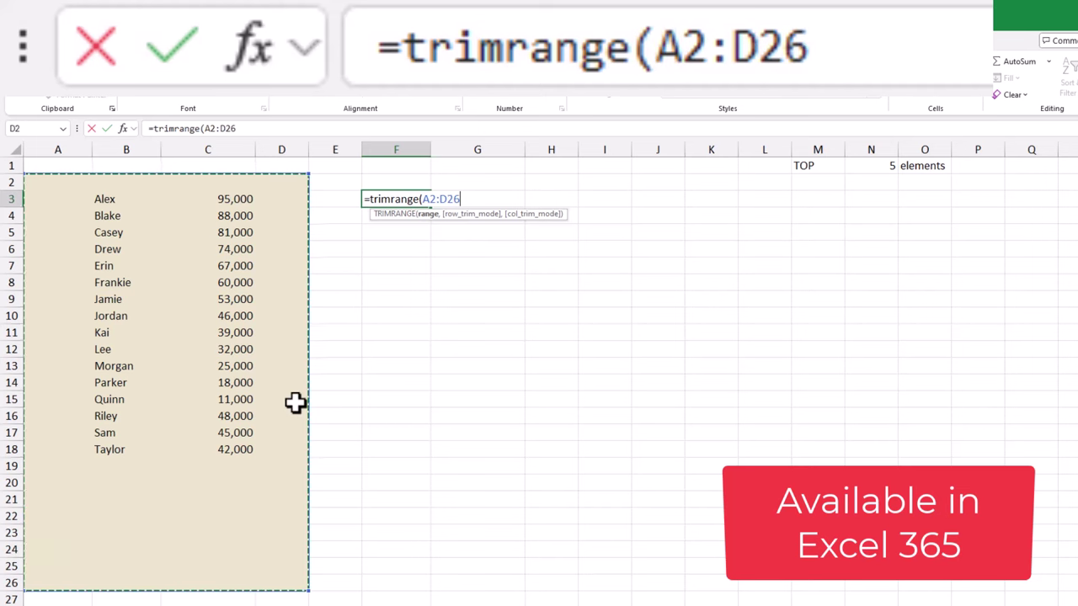
key(Return)
key(Up)
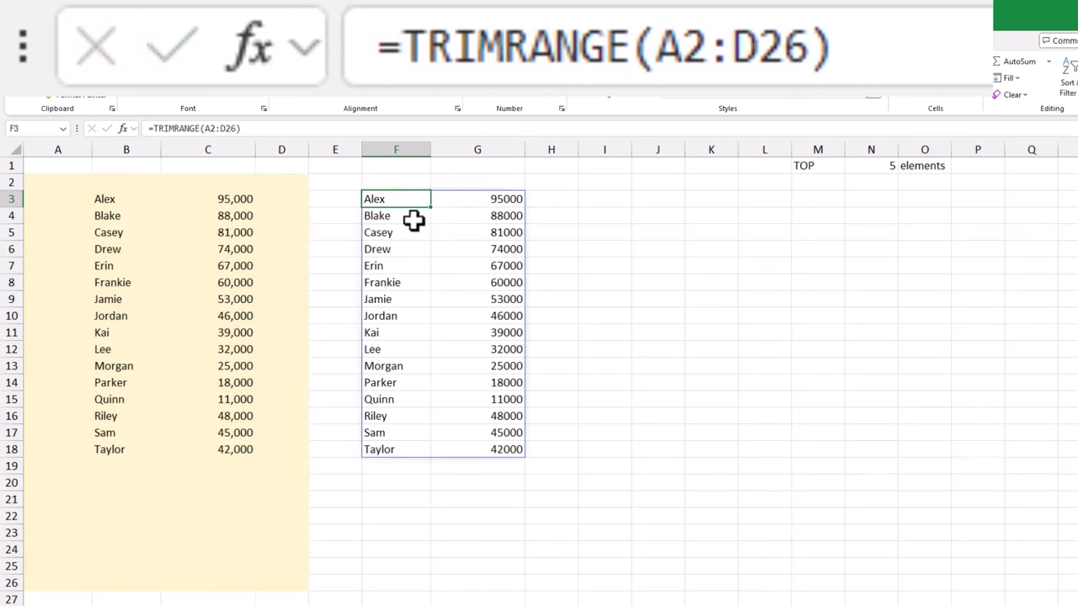
click(243, 128)
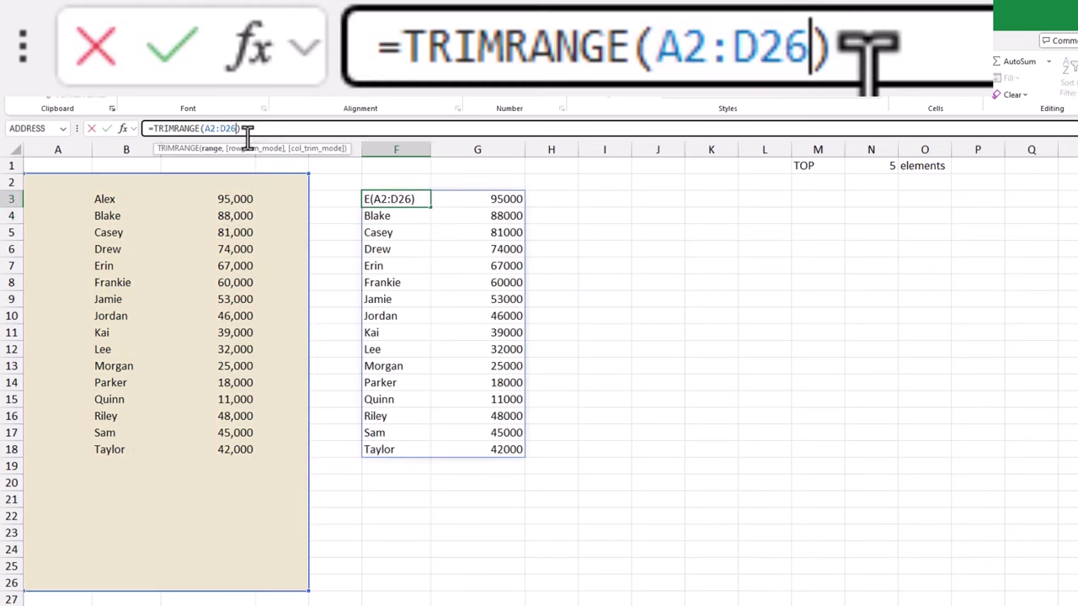
click(238, 128)
text(,0)
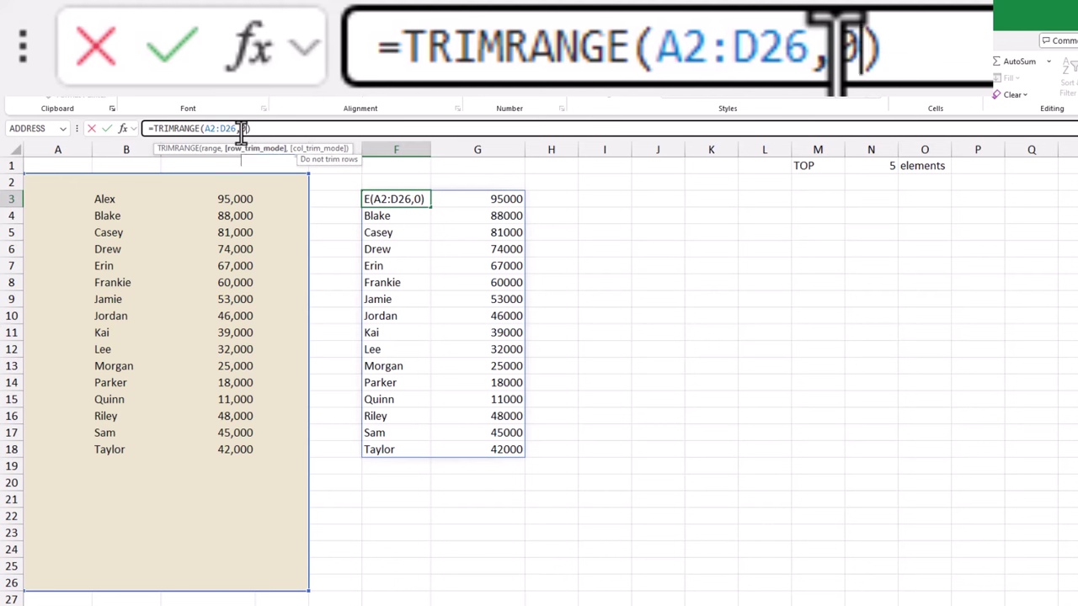
key(Return)
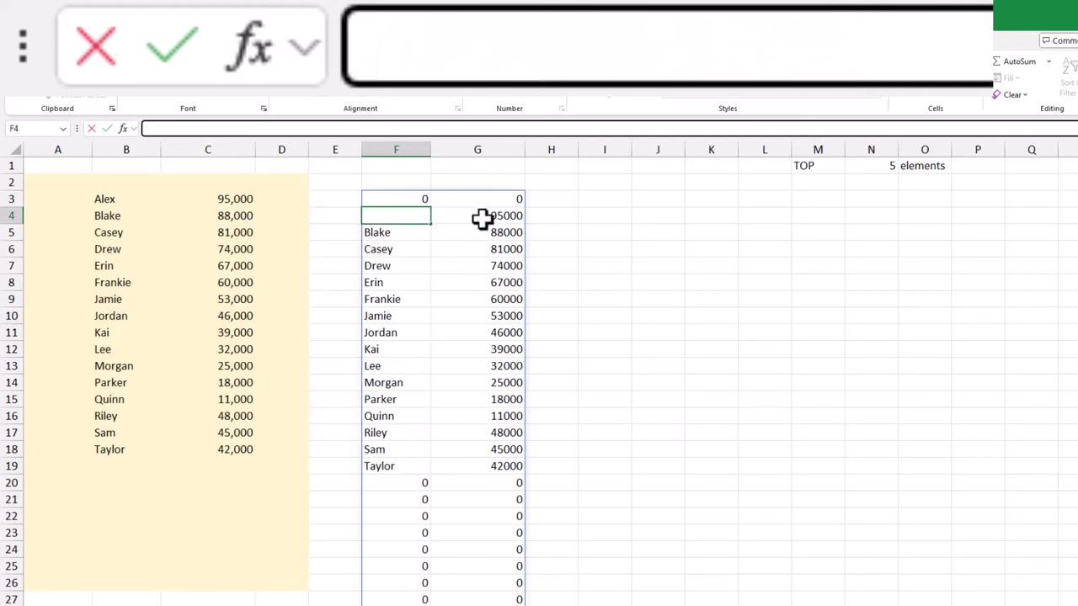
key(Up)
Change the row trim mode to 1 to trim leading blank rows.
click(244, 128)
key(BackSpace)
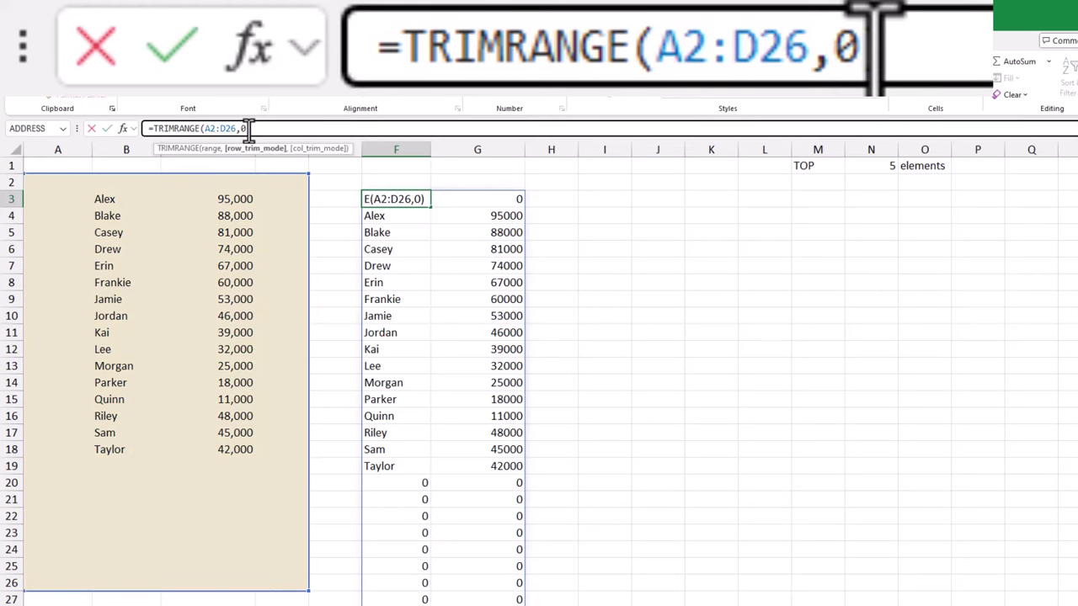
key(BackSpace)
text(1)
key(Return)
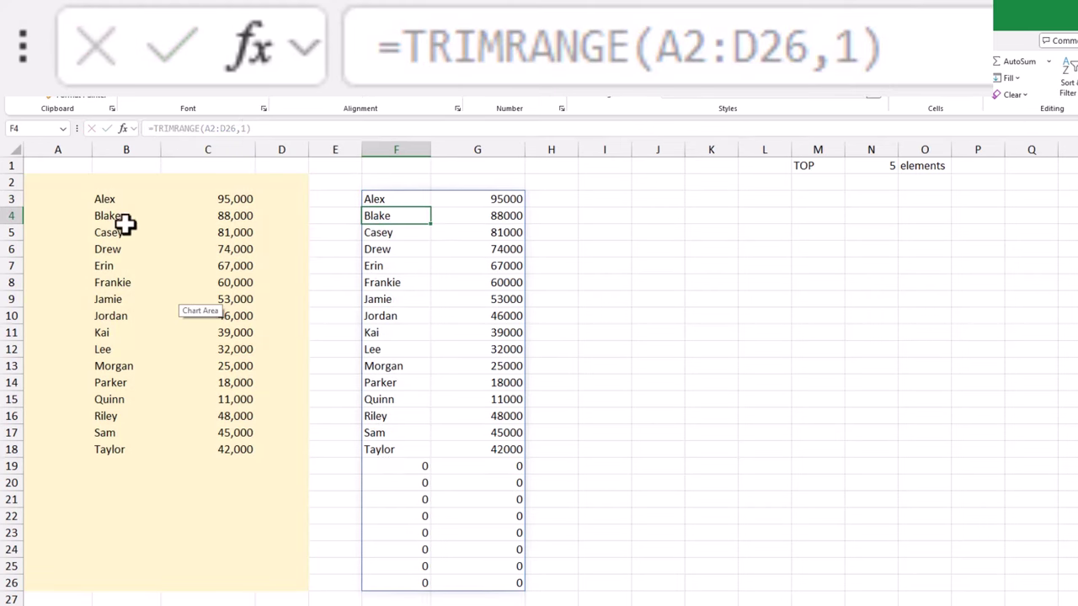
click(236, 129)
key(Escape)
key(Up)
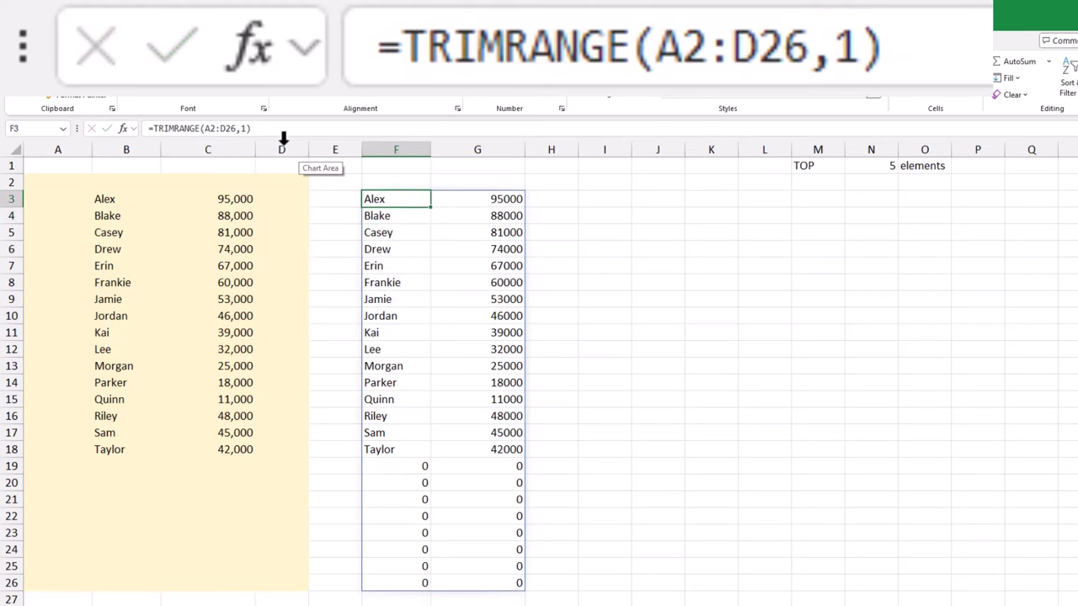
Change the row trim mode to 2 to trim trailing blank rows.
click(242, 129)
key(BackSpace)
text(2)
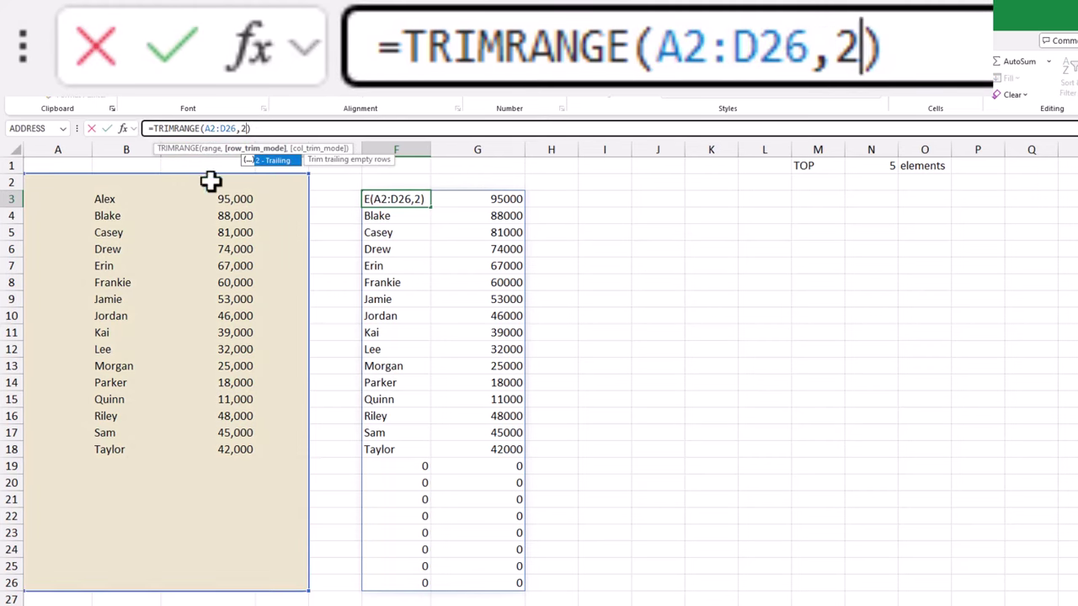
key(Return)
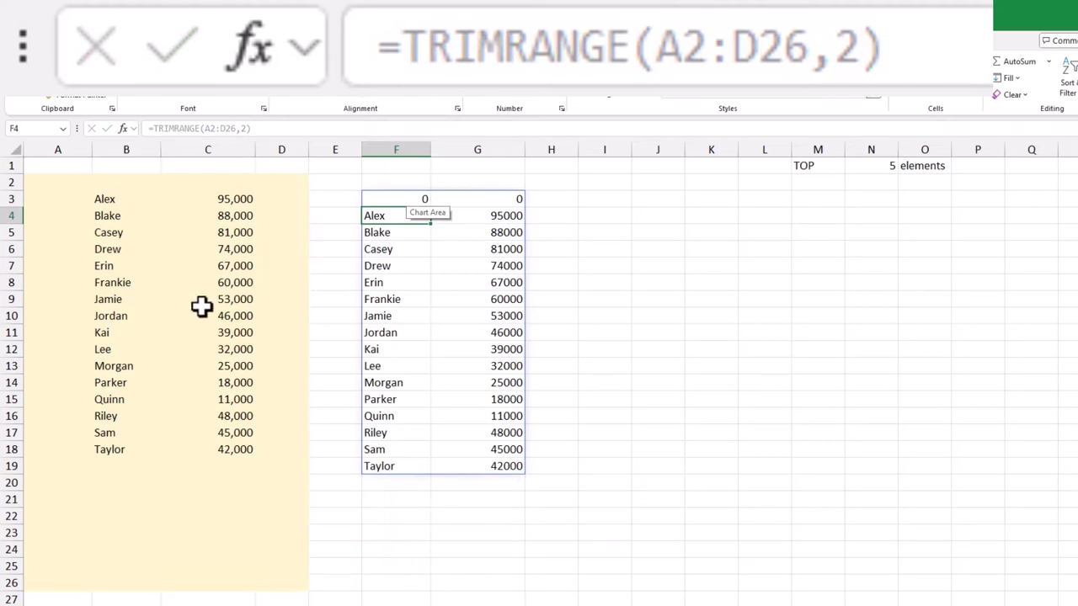
Set the row trim mode to 3, trimming blank rows at both ends.
key(Up)
click(243, 128)
key(BackSpace)
text(3)
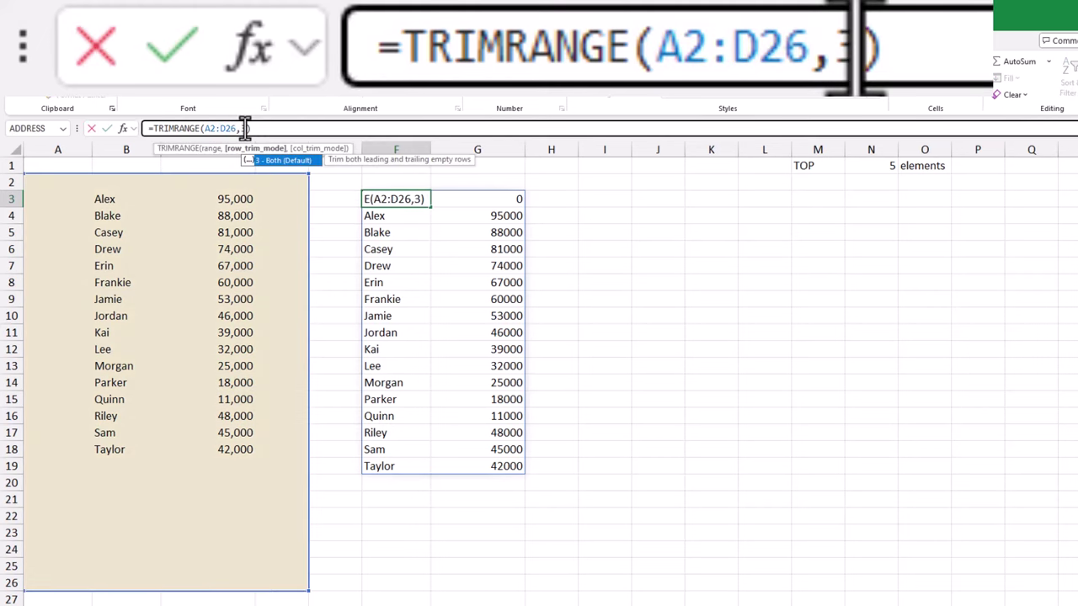
key(Return)
key(Up)
click(246, 128)
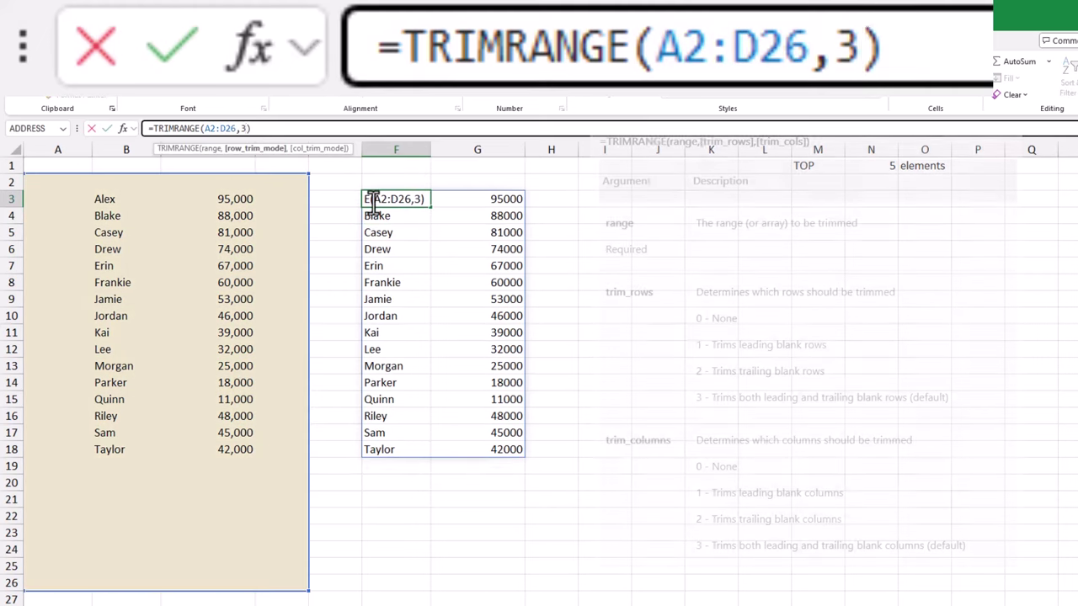
Try column trim modes 1, 2 and 3 on the F3 TRIMRANGE formula.
text(,)
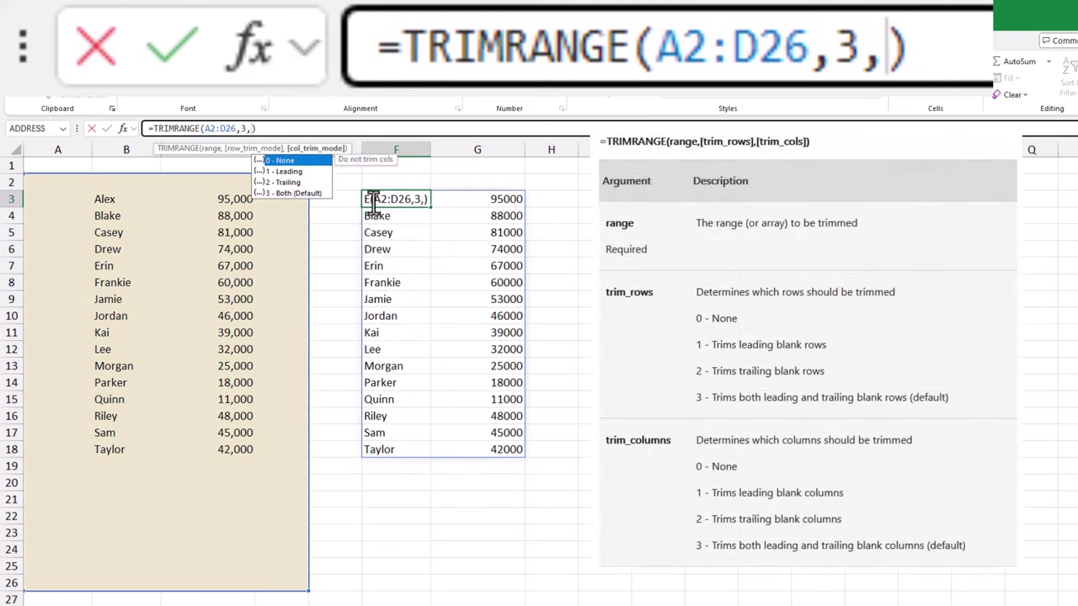
text(1)
key(Return)
click(379, 200)
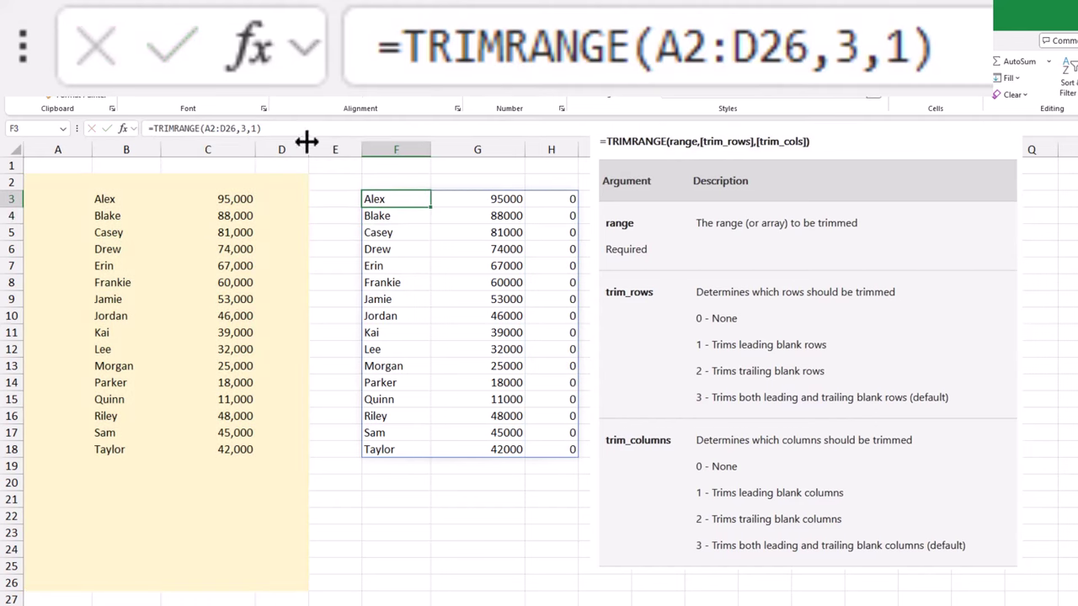
double_click(253, 128)
text(2)
key(Return)
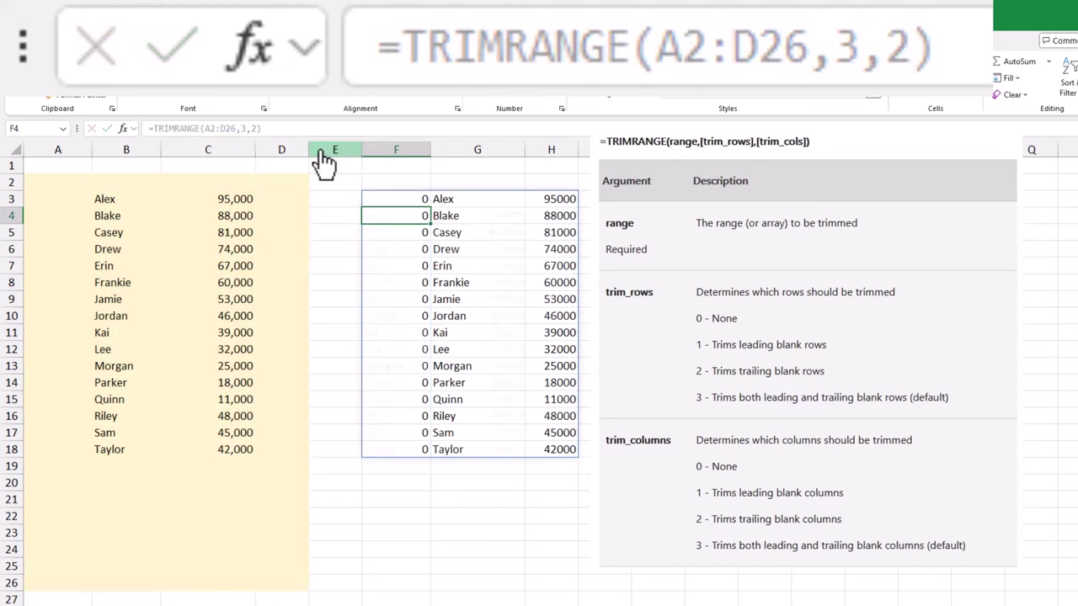
click(258, 128)
click(399, 198)
double_click(254, 128)
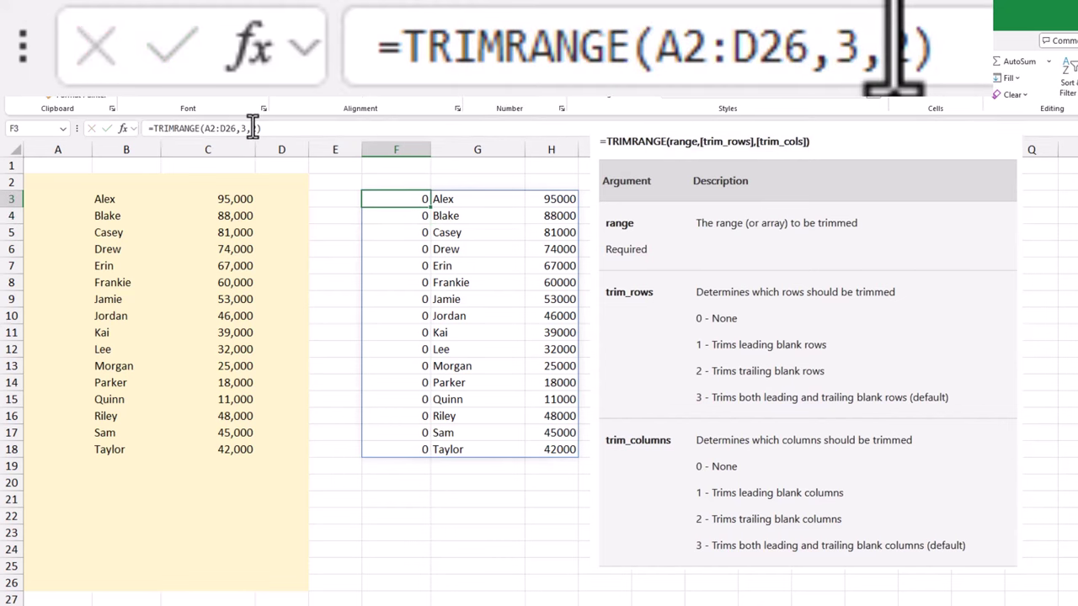
text(3)
key(Return)
Try combined row and column trim modes 1,1 and then 2,2.
click(383, 200)
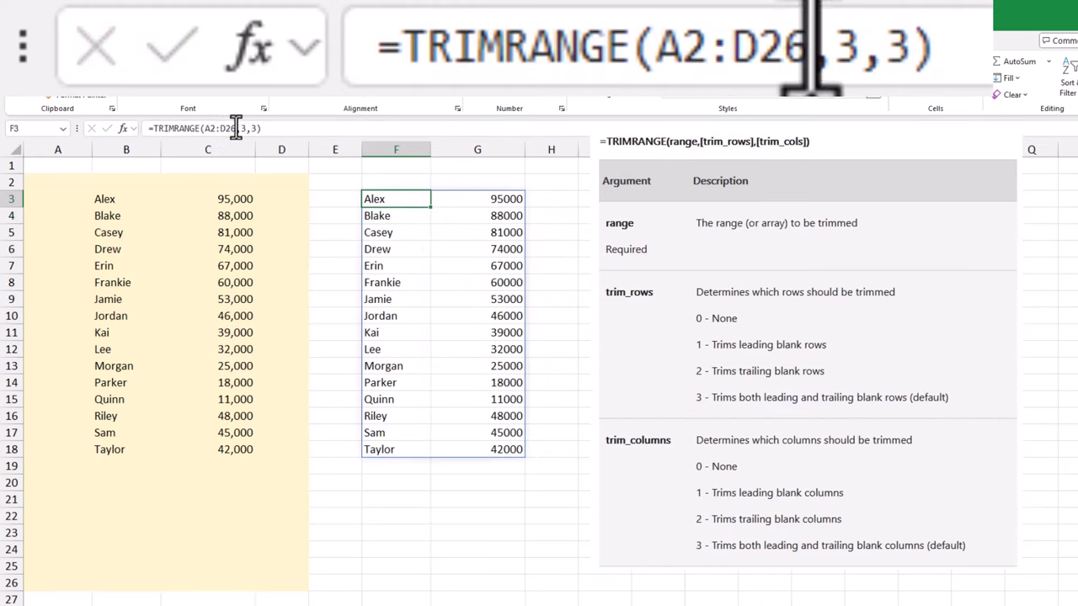
double_click(243, 129)
text(1)
double_click(250, 129)
text(1)
key(Return)
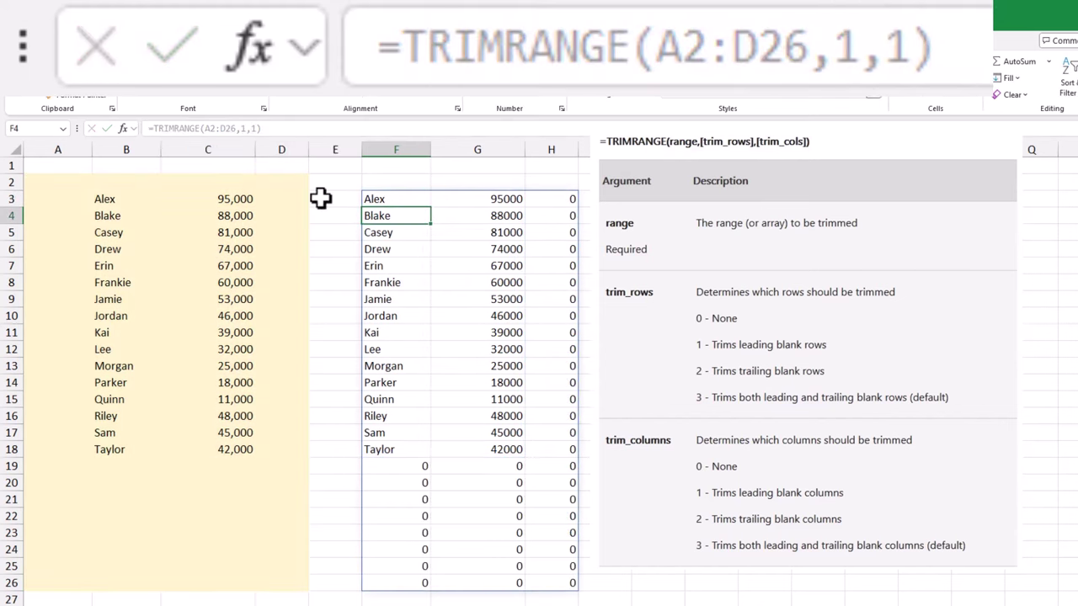
key(Up)
double_click(243, 128)
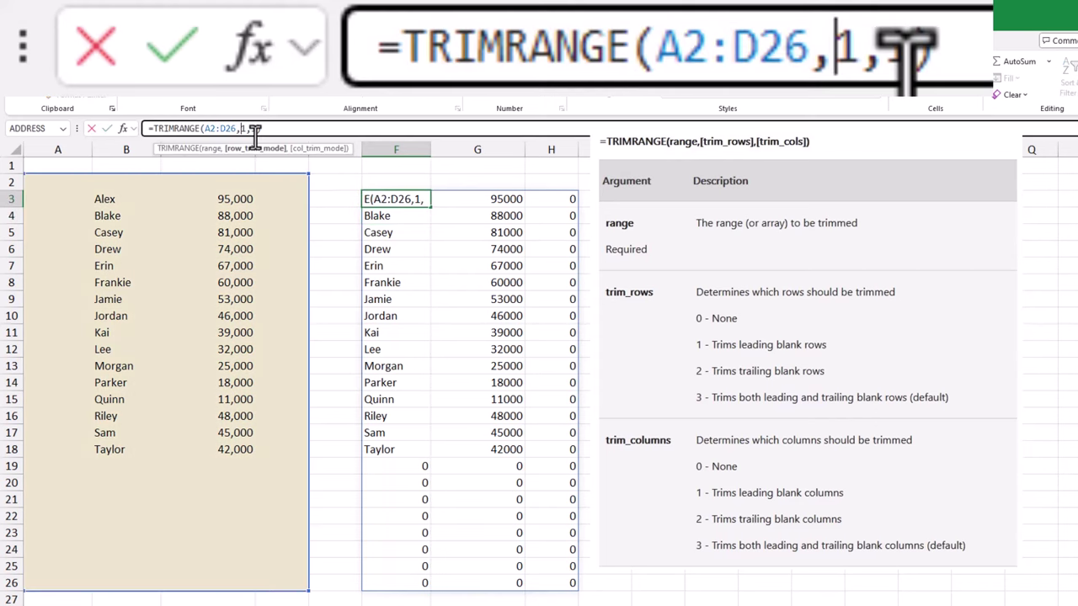
key(BackSpace)
text(2)
key(Return)
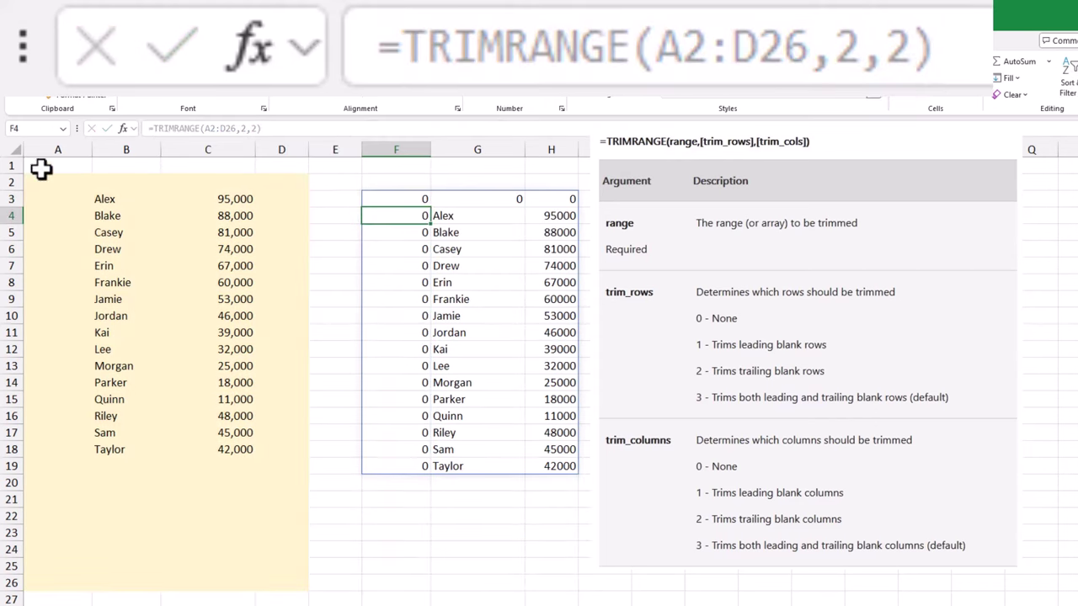
Remove both trim arguments, leaving plain =TRIMRANGE(A2:D26) in F3.
click(415, 197)
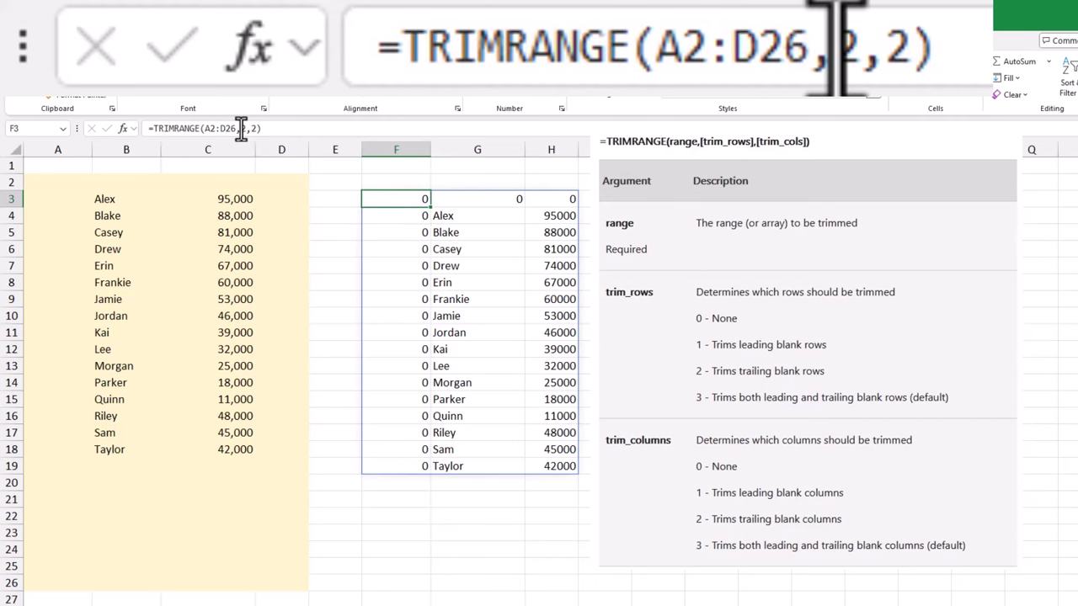
drag(236, 129, 253, 129)
key(BackSpace)
key(Return)
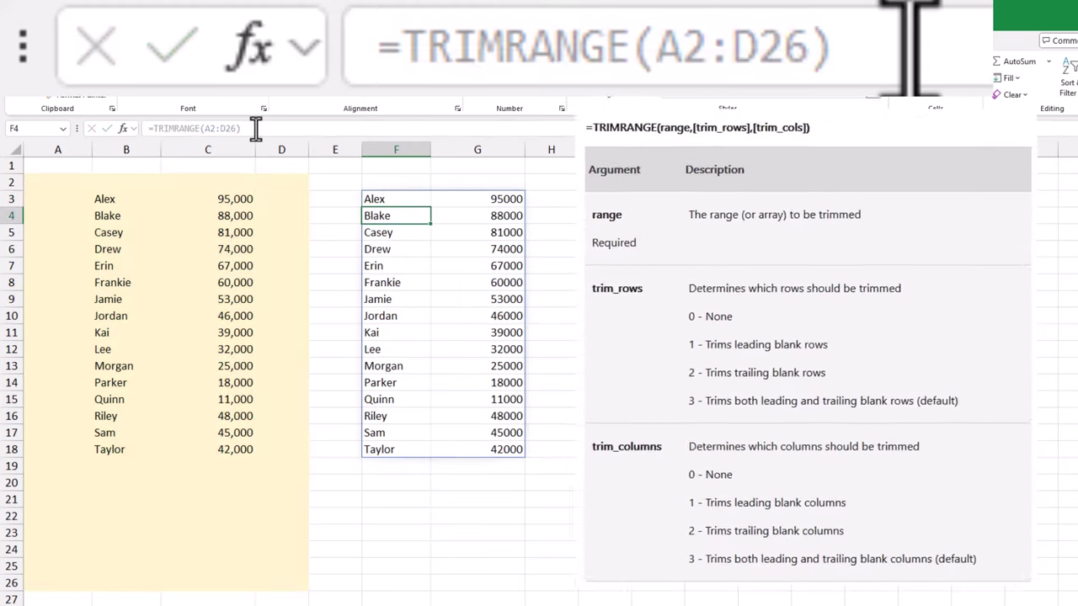
Strip the TRIMRANGE wrapper so F3 holds the plain reference =A2:D26.
click(394, 199)
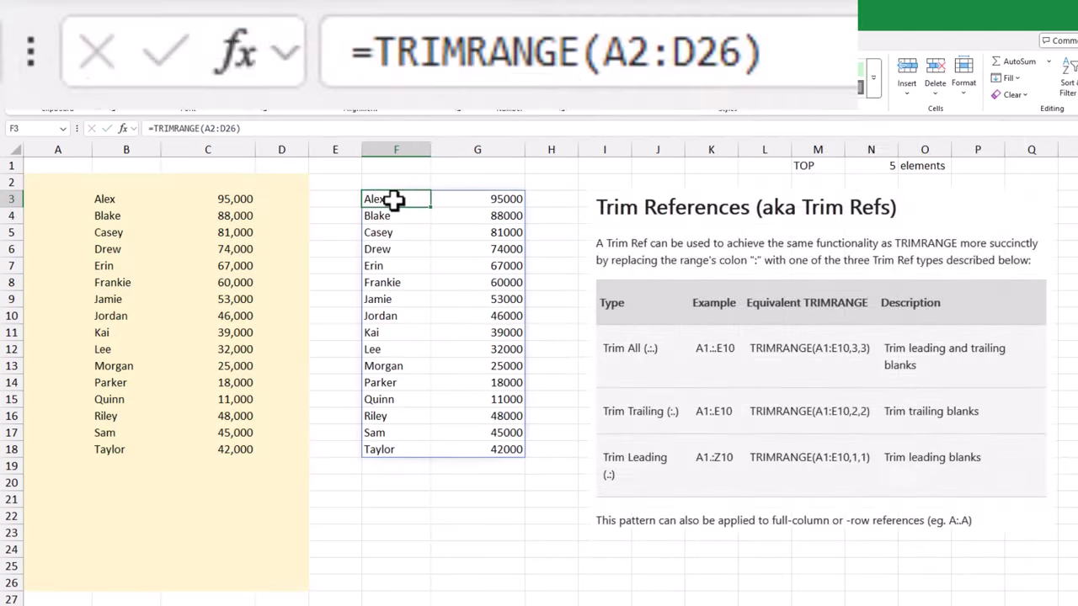
drag(153, 128, 205, 128)
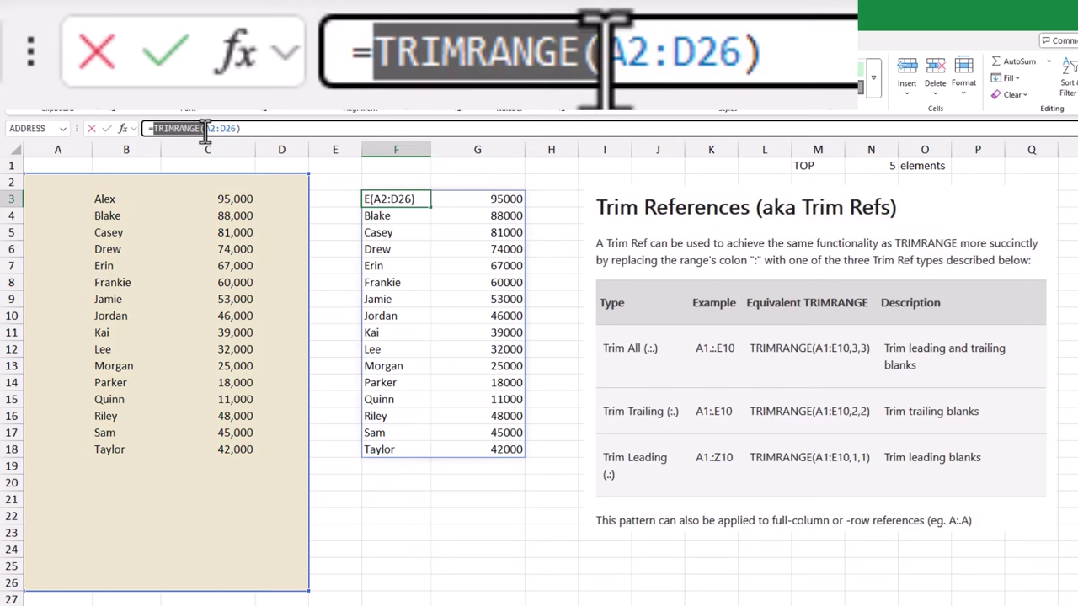
key(BackSpace)
click(222, 128)
key(BackSpace)
key(Return)
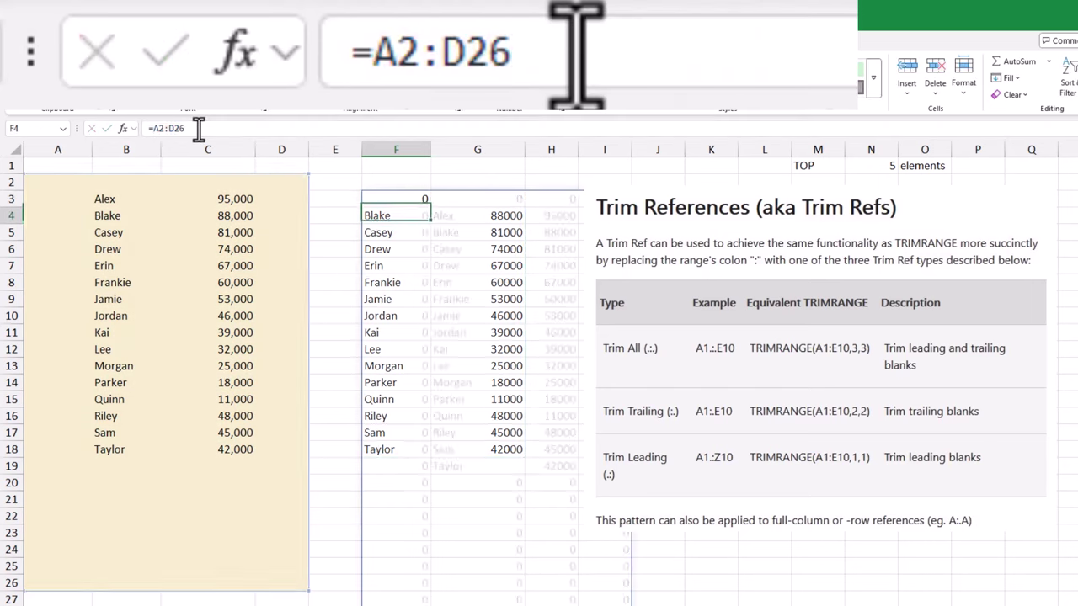
Try the trim references =A2.:D26 and then =A2:.D26 in F3.
click(413, 195)
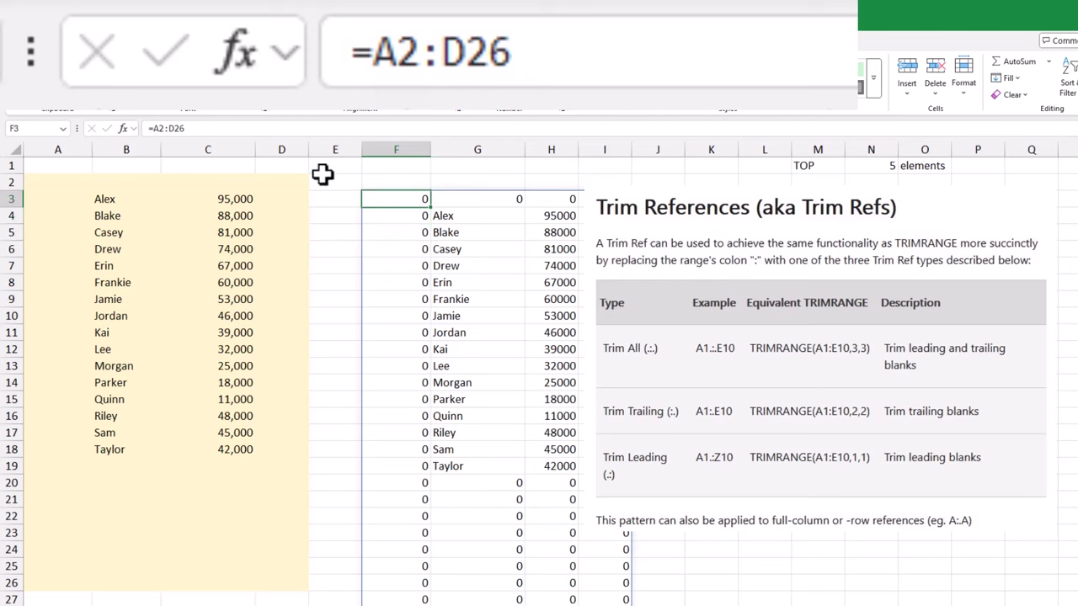
click(162, 128)
text(.)
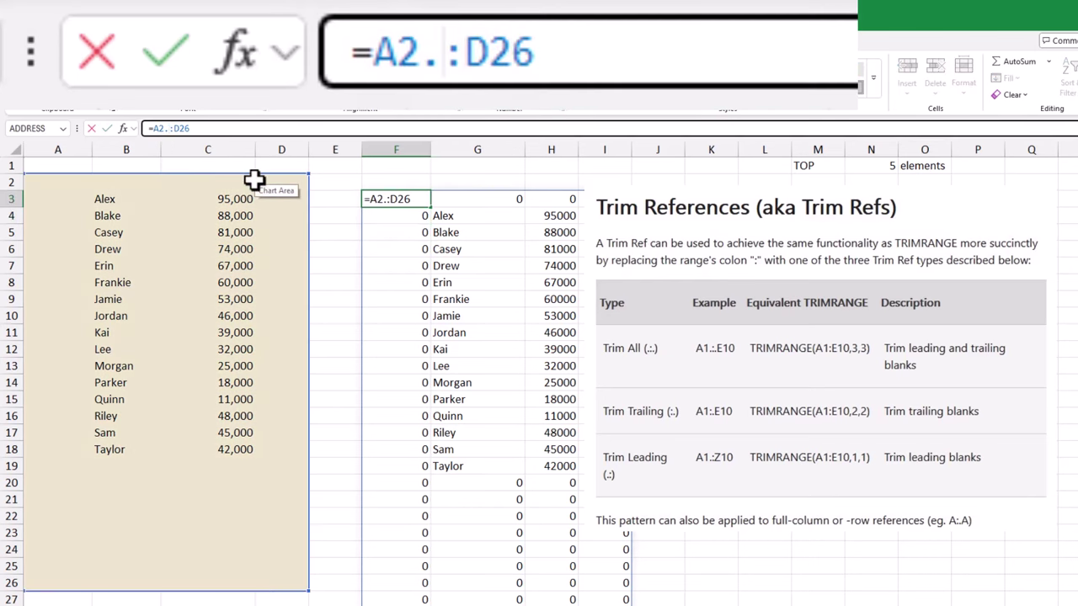
key(Return)
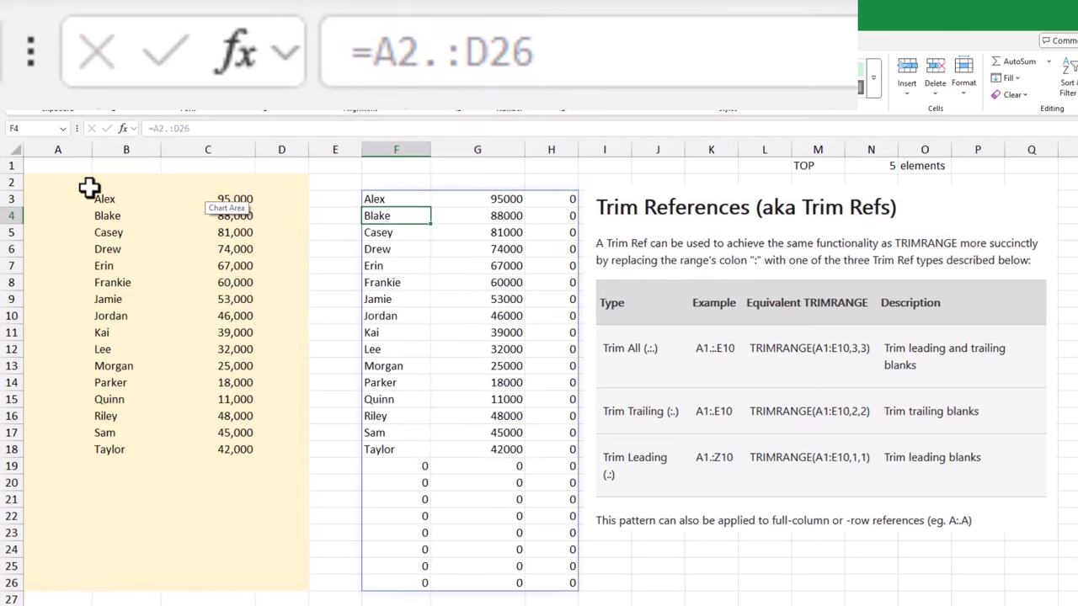
click(170, 128)
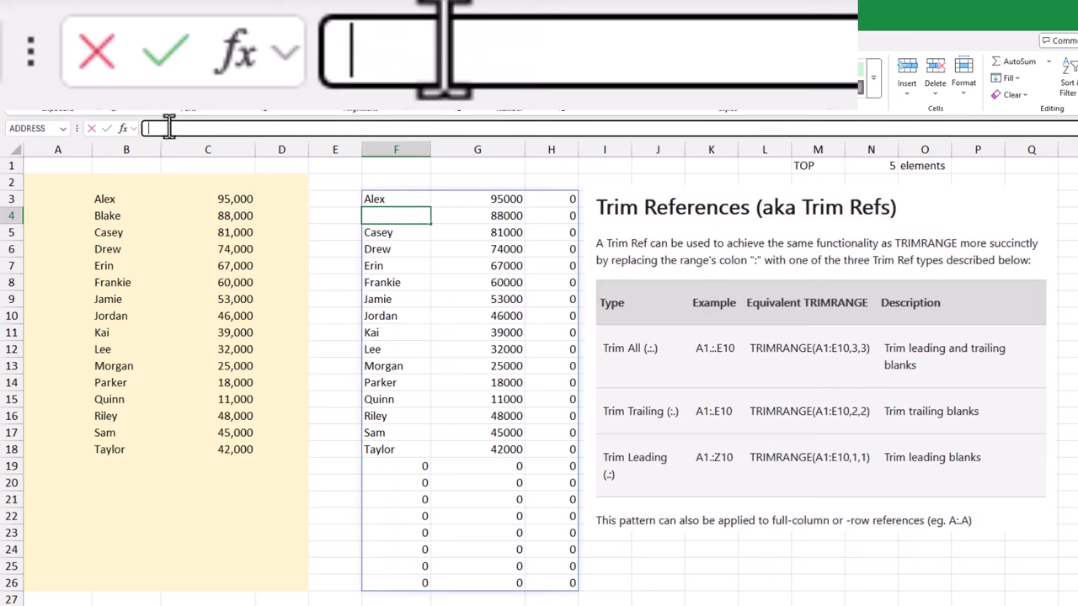
key(Escape)
click(373, 196)
click(179, 128)
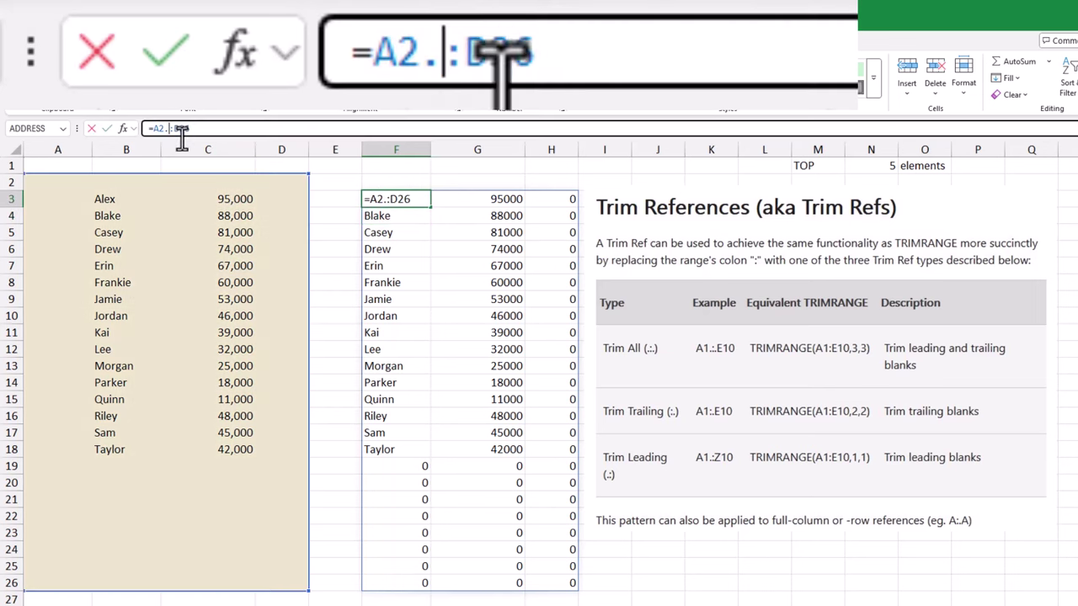
key(BackSpace)
text(.)
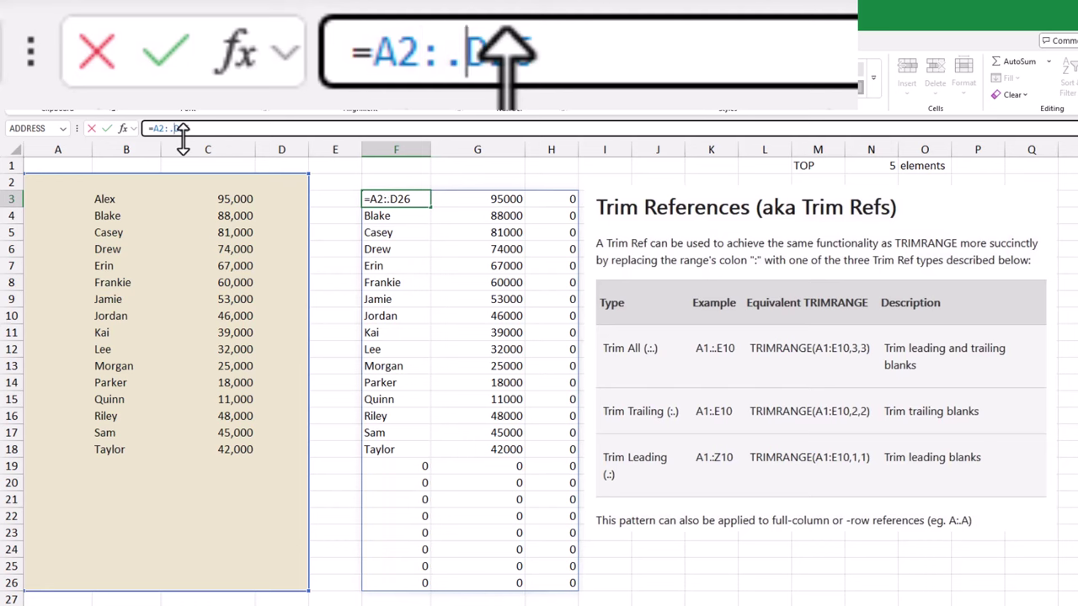
key(Return)
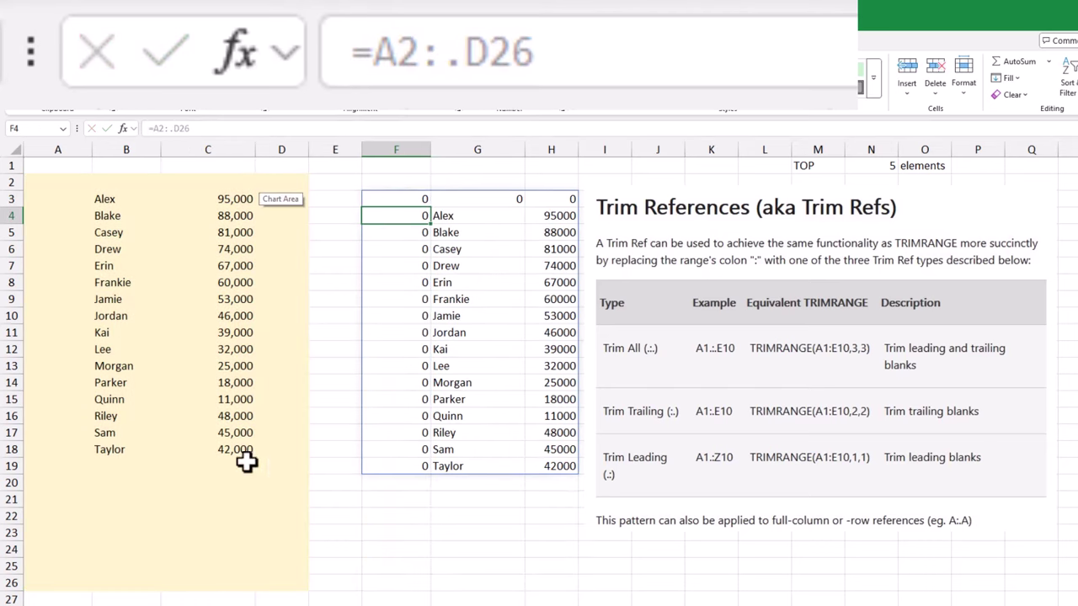
Make F3 the fully trimmed reference =A2.:.D26.
click(414, 199)
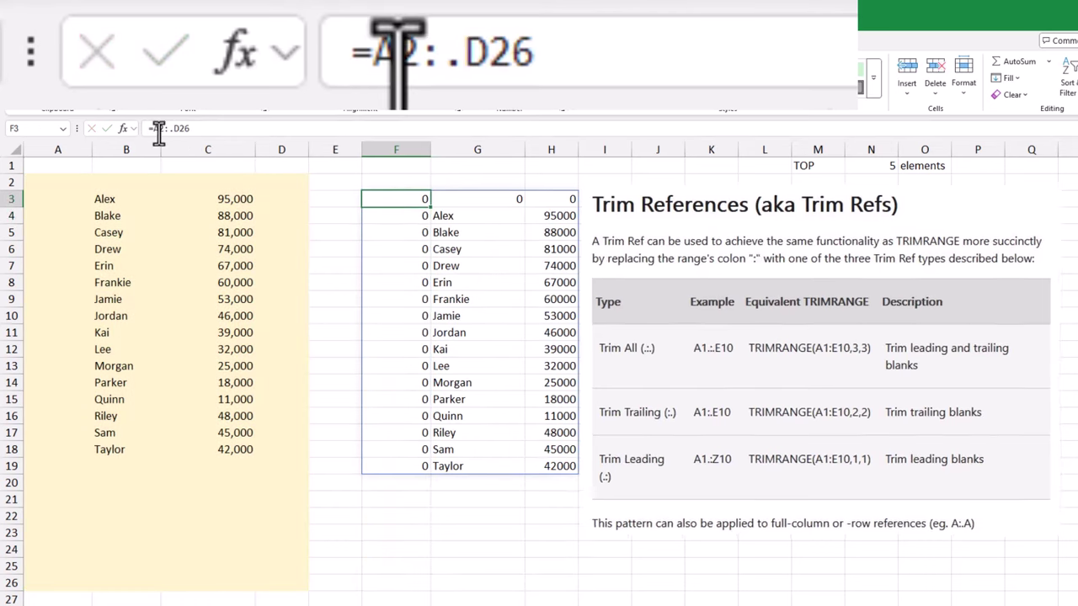
click(181, 128)
text(.)
key(Return)
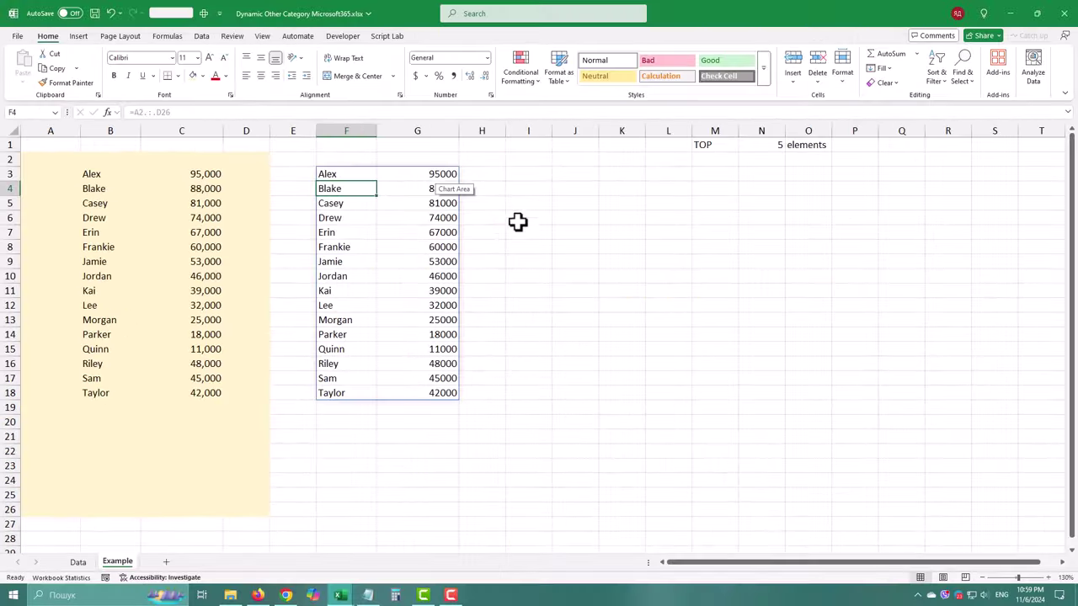
Enter =B:C in J4 to reference columns B and C.
click(529, 174)
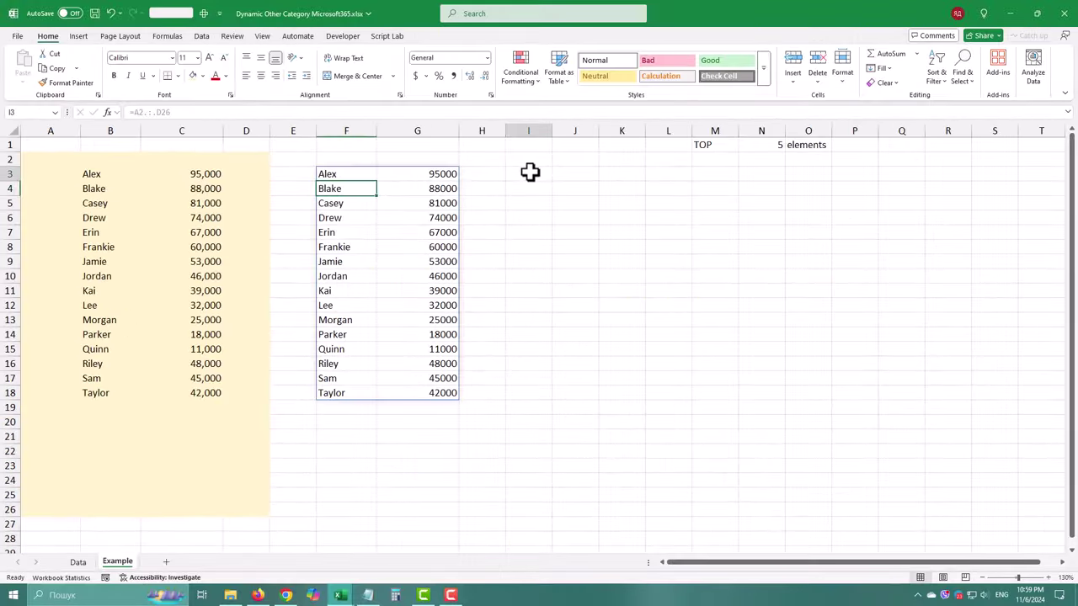
click(575, 187)
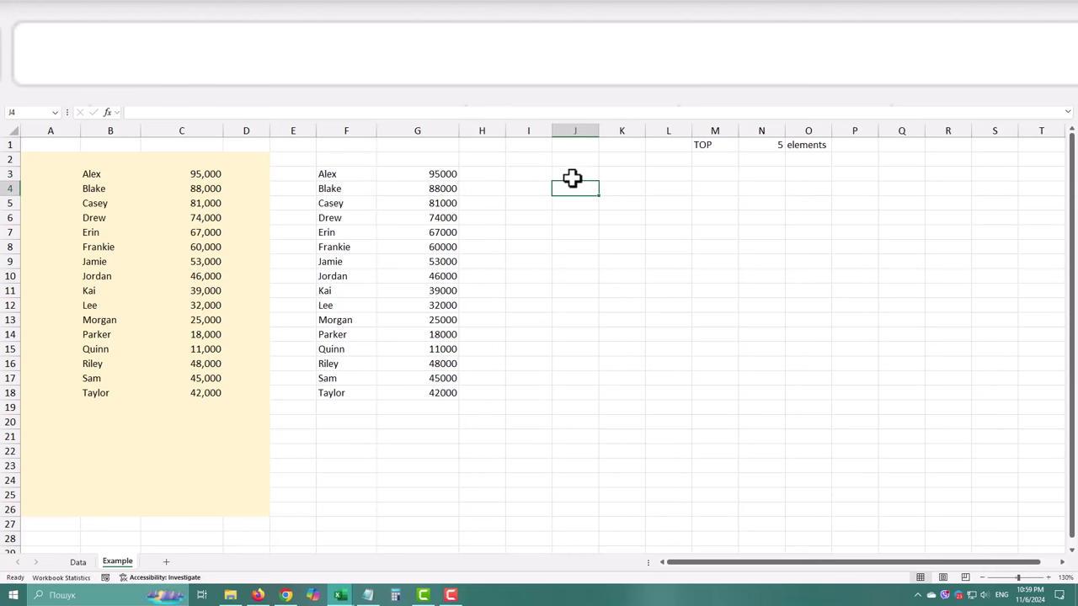
text(=)
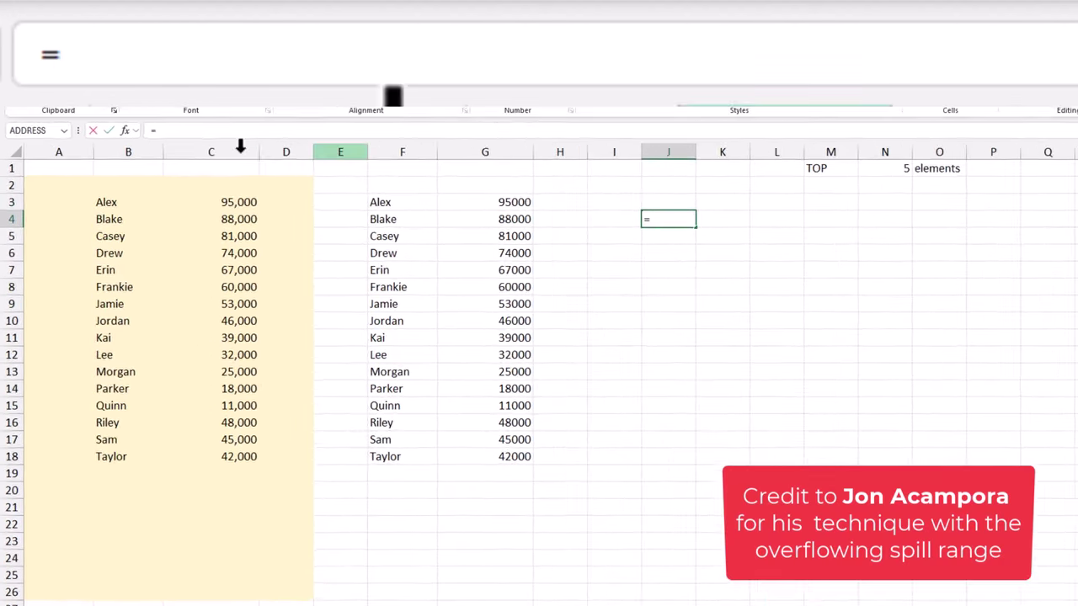
drag(128, 151, 210, 152)
key(Return)
Refine J4 to =B:.C and then =B.:.C to drop the blank rows.
click(668, 219)
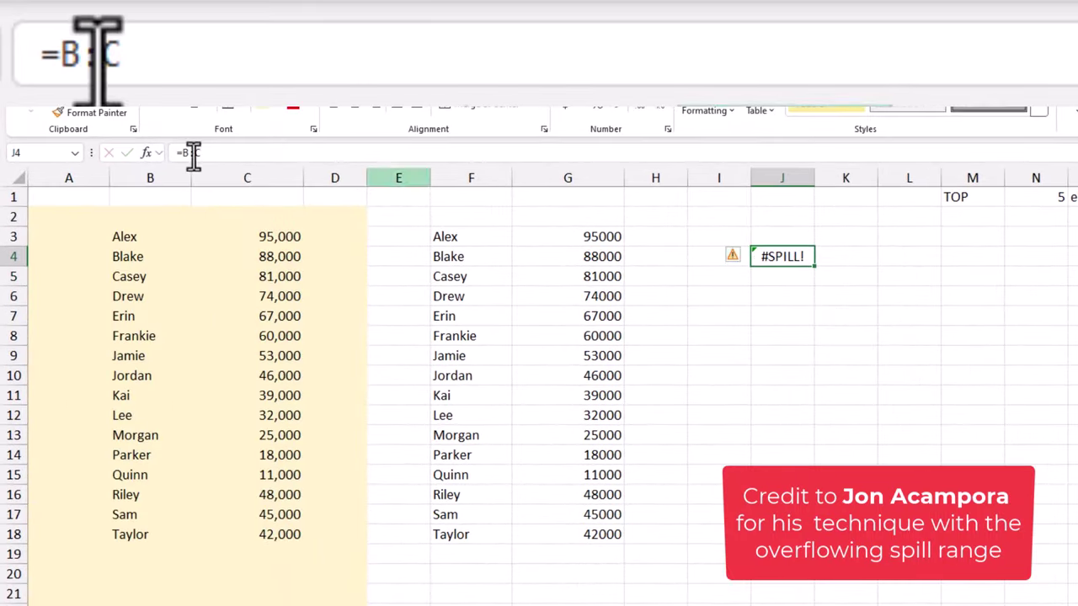
click(193, 155)
key(Return)
click(810, 263)
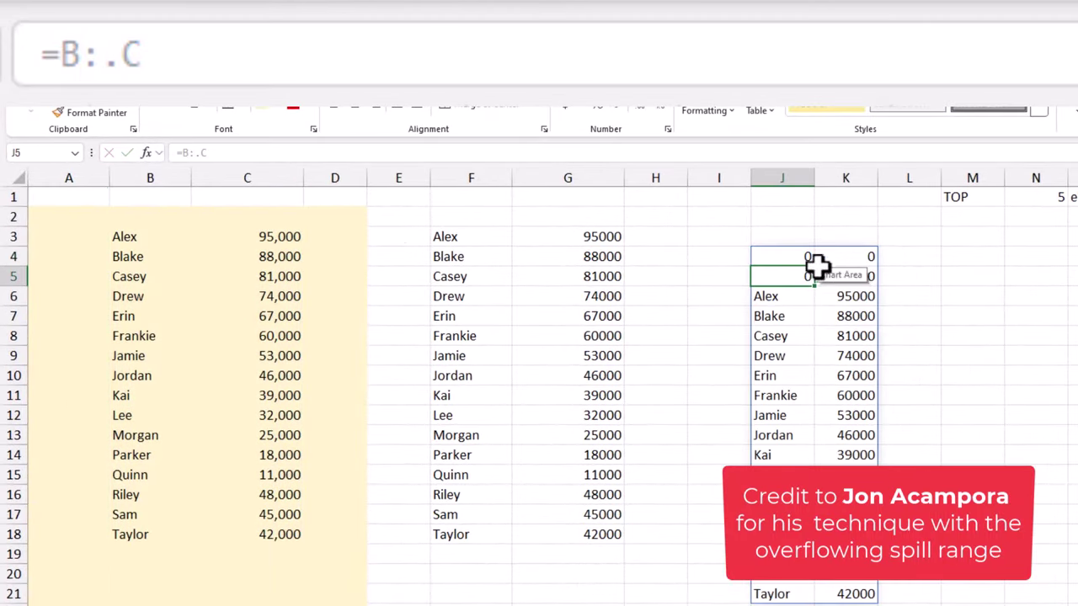
click(187, 153)
text(.)
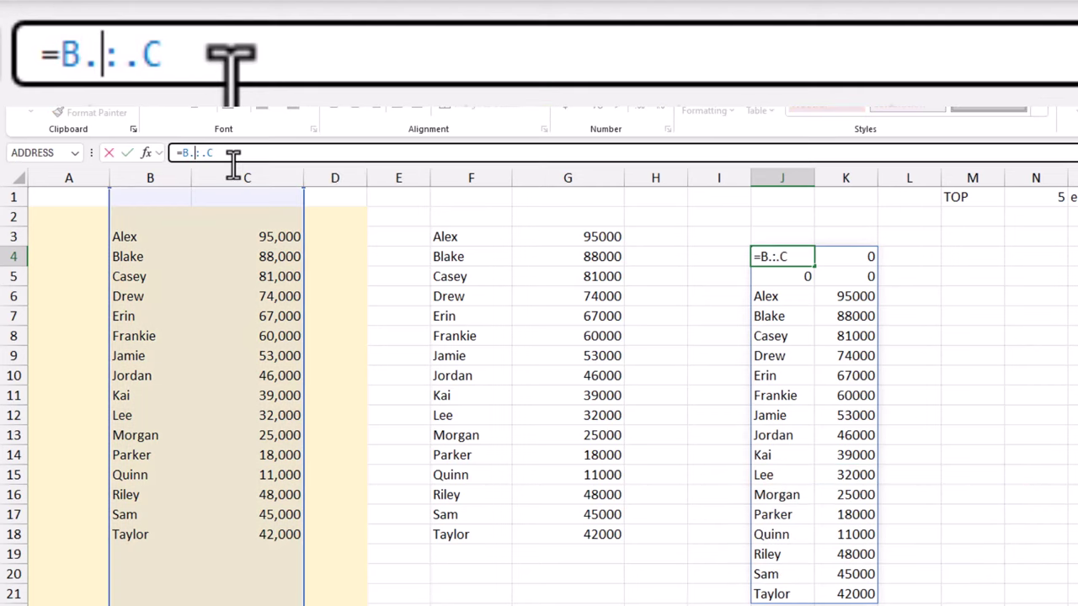
key(Return)
click(782, 258)
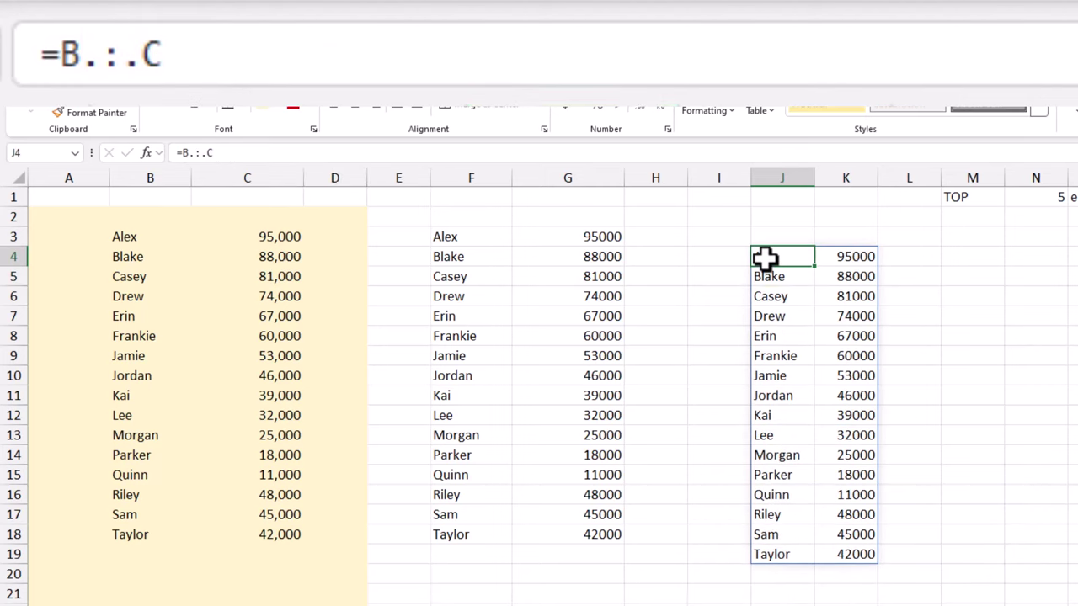
click(192, 152)
Wrap J4 in FILTER with a condition on column C.:.C.
text(Filter()
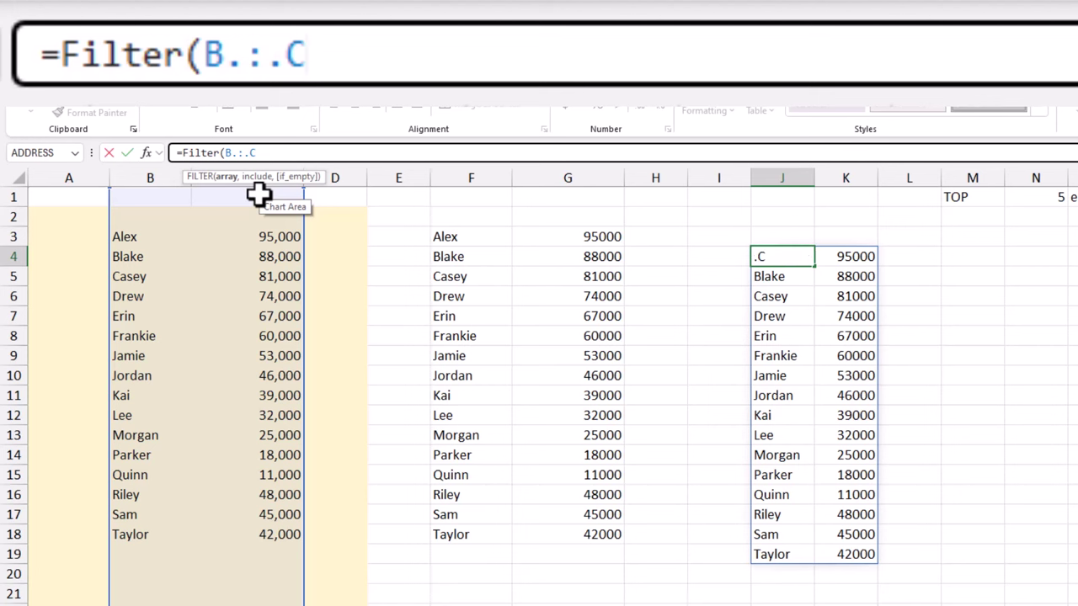
key(End)
text(,)
click(288, 175)
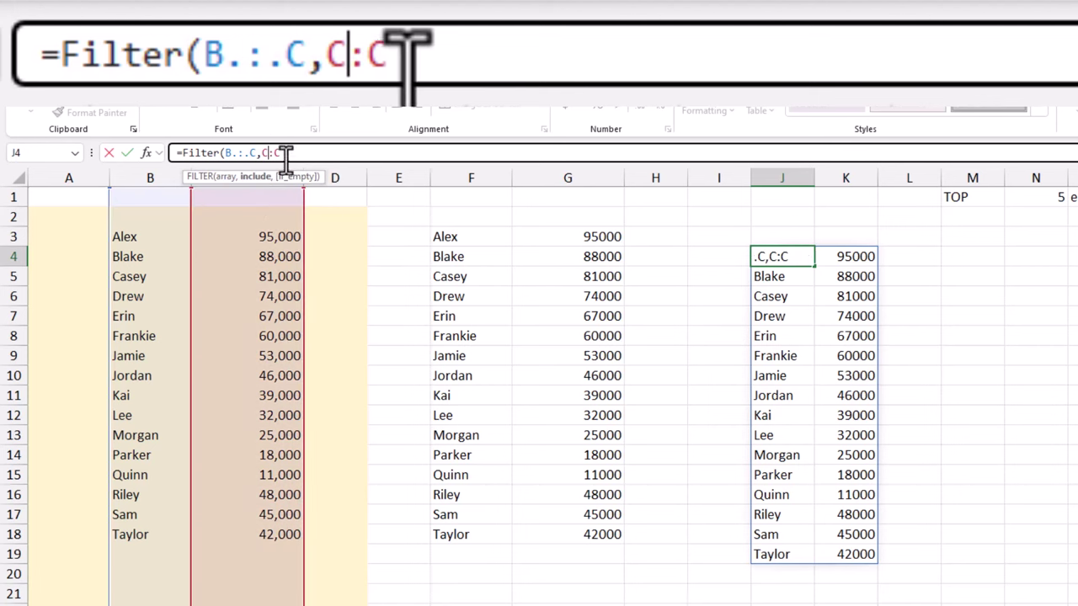
text(.)
key(Right)
text(.)
key(End)
Complete the condition as >=LARGE(C.:.C,N1) to keep only the top N values.
text(>=)
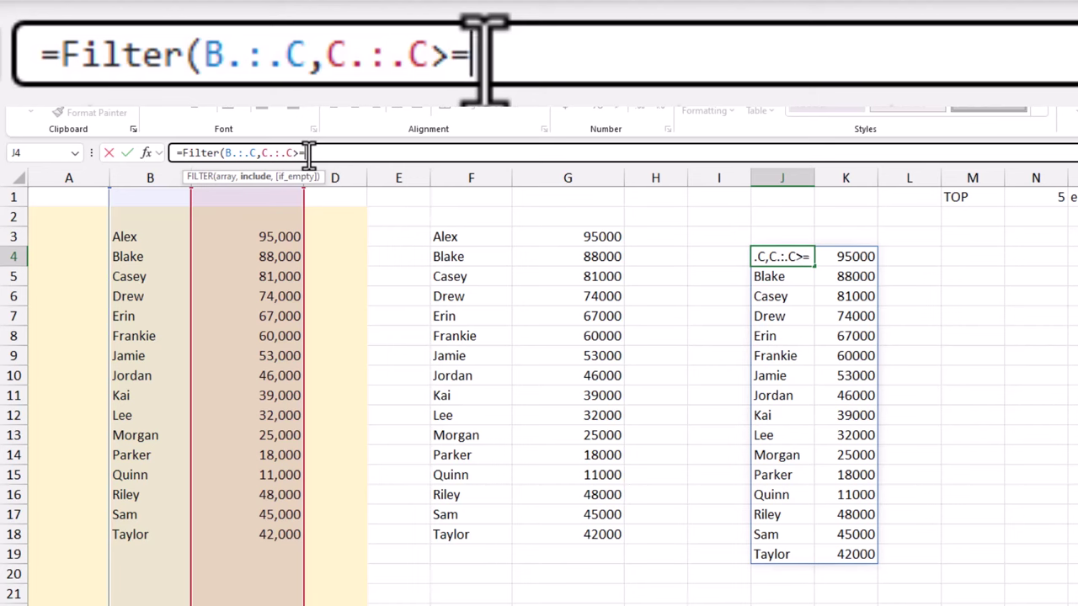
text(Large()
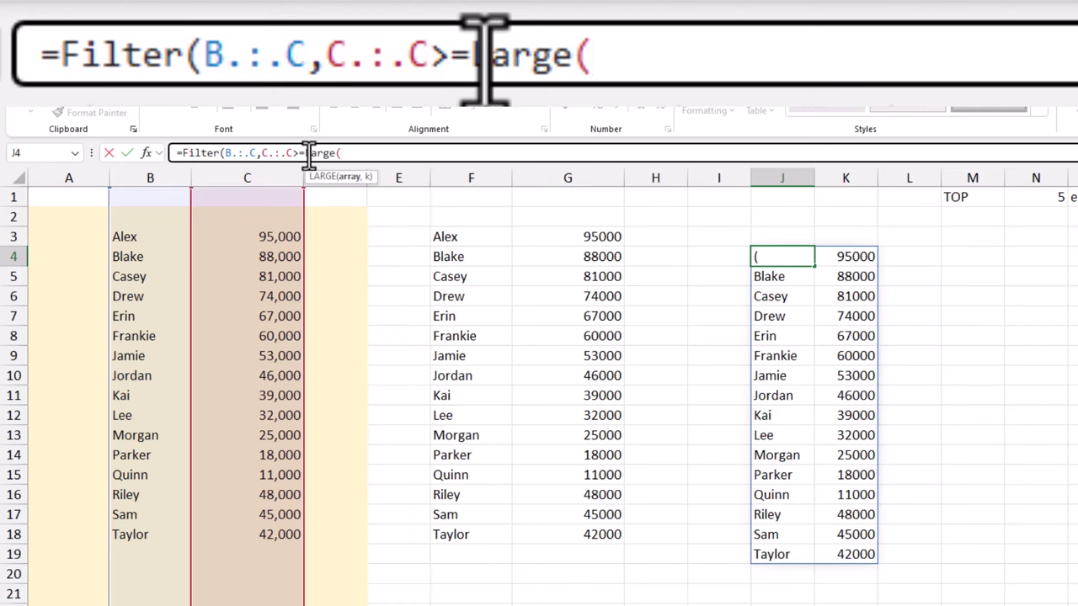
click(243, 177)
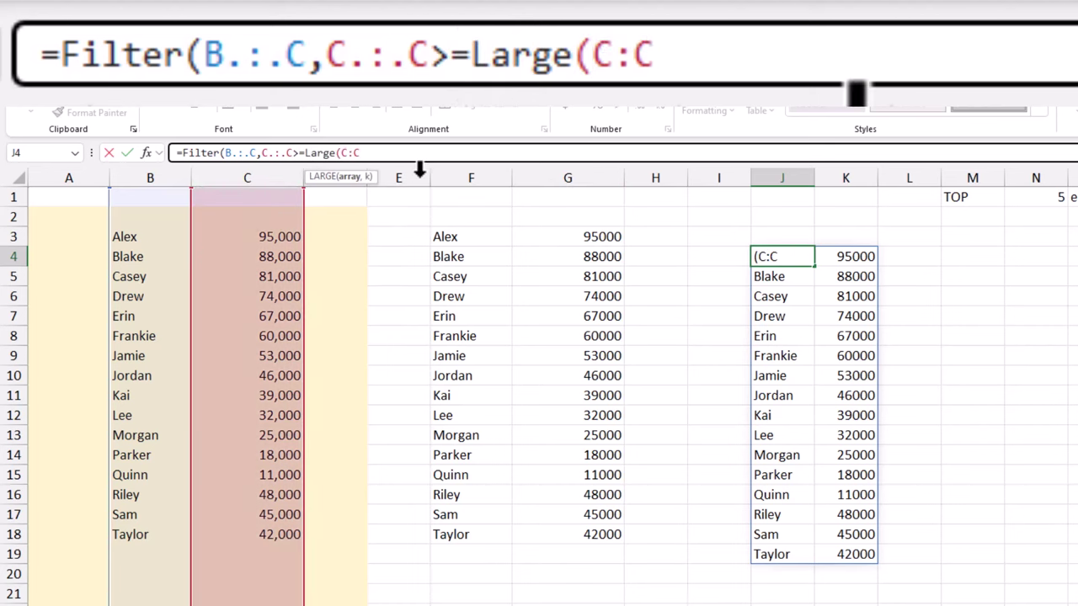
key(Left)
text(.)
key(Left)
key(Left)
text(.)
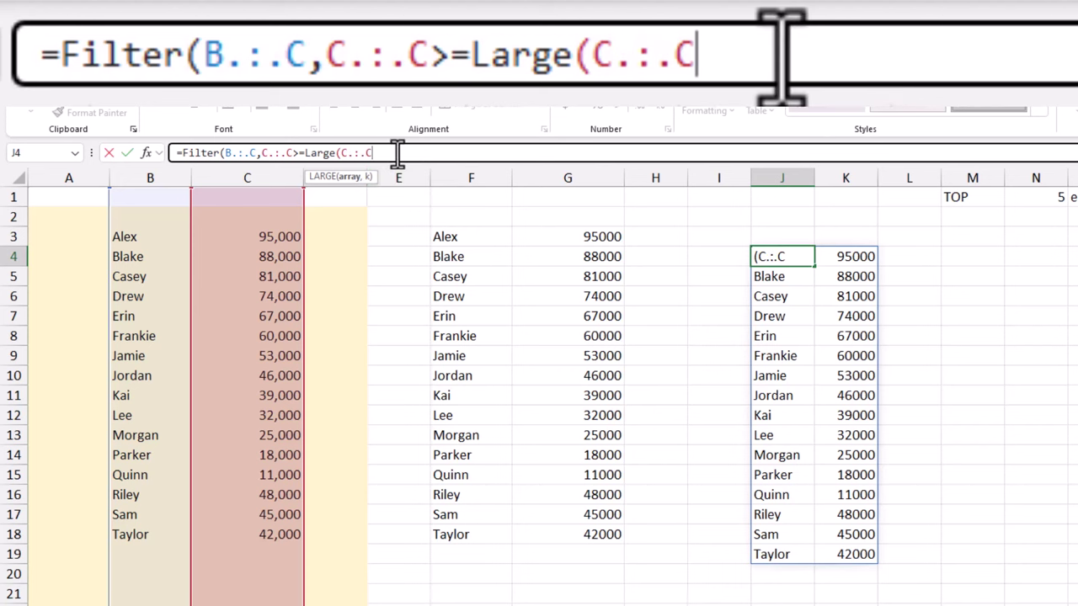
click(1053, 197)
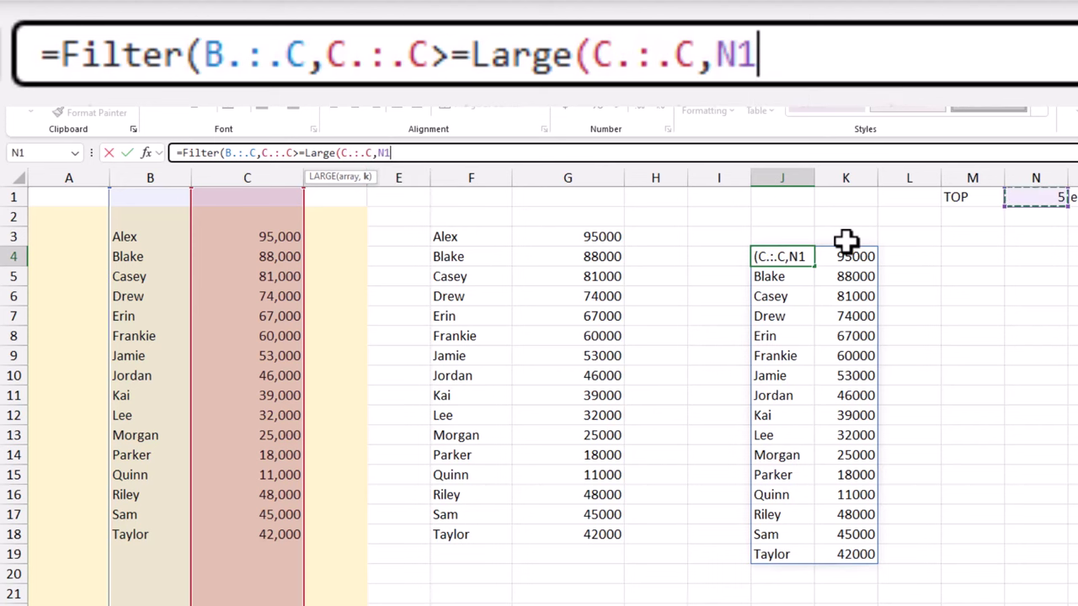
text())
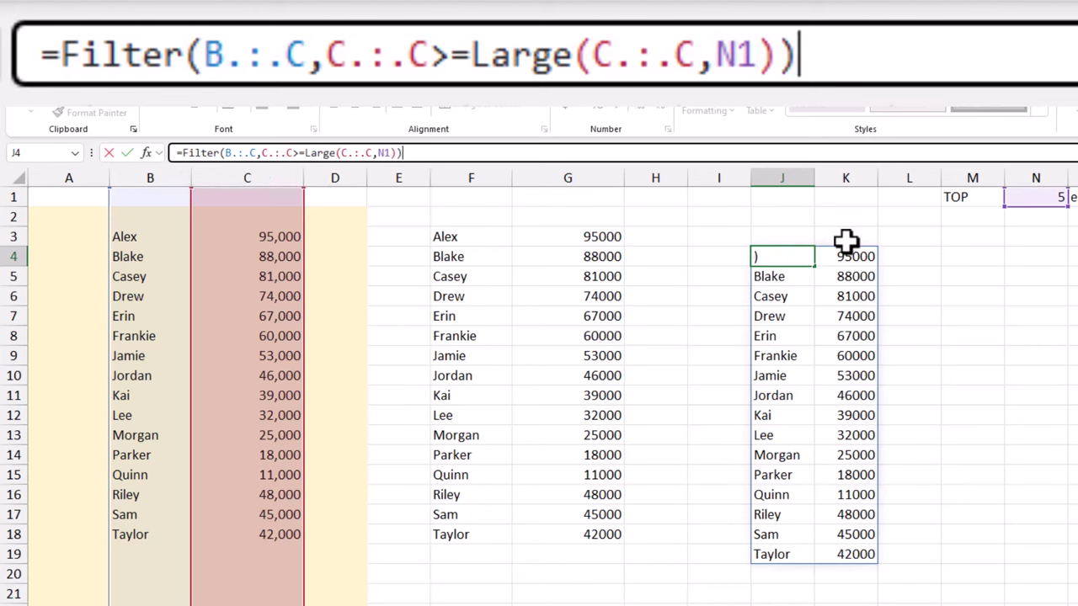
key(Return)
Change the TOP count in N1 to 7, then to 3.
click(1063, 195)
text(7)
key(Return)
click(1053, 197)
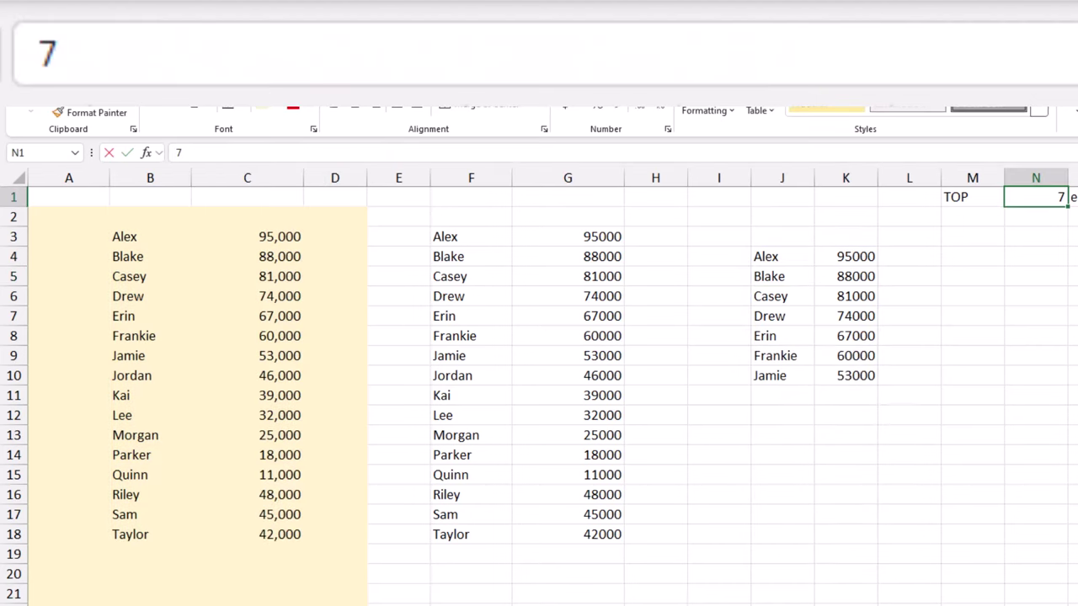
text(3)
key(Return)
Enter =SEQUENCE(ROWS(J4#),1,1,1) in I4 to number the top-N rows.
click(734, 255)
text(=)
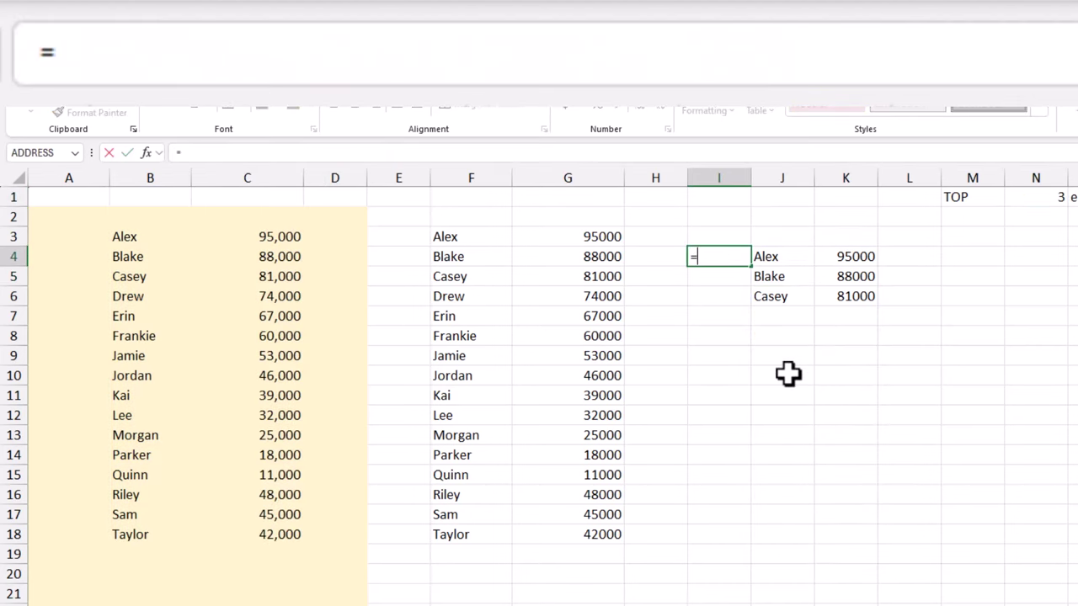
text(seq)
key(Tab)
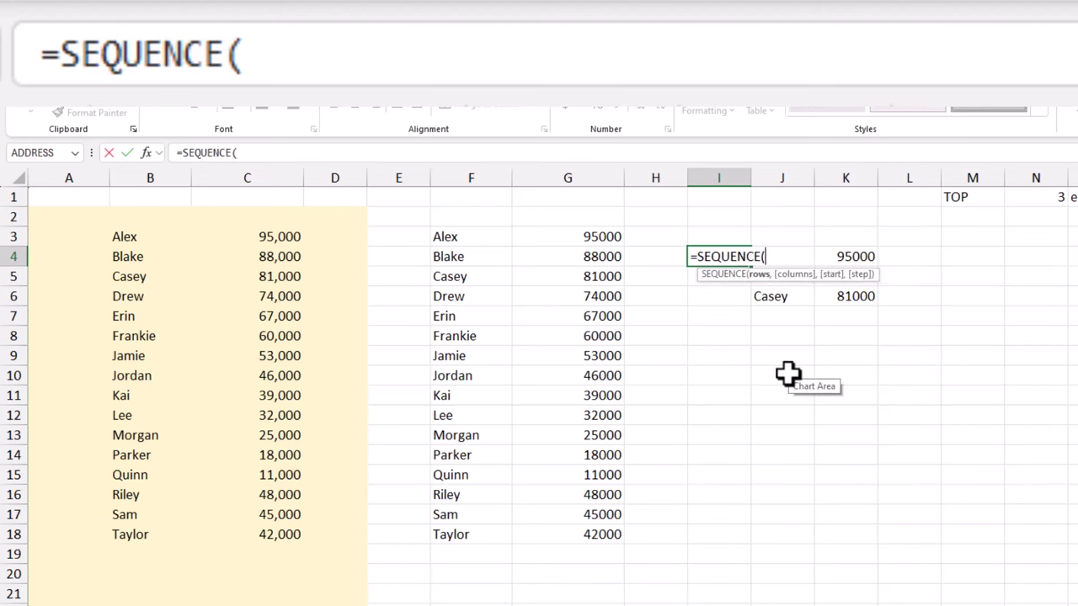
text(rows)
key(Tab)
click(782, 295)
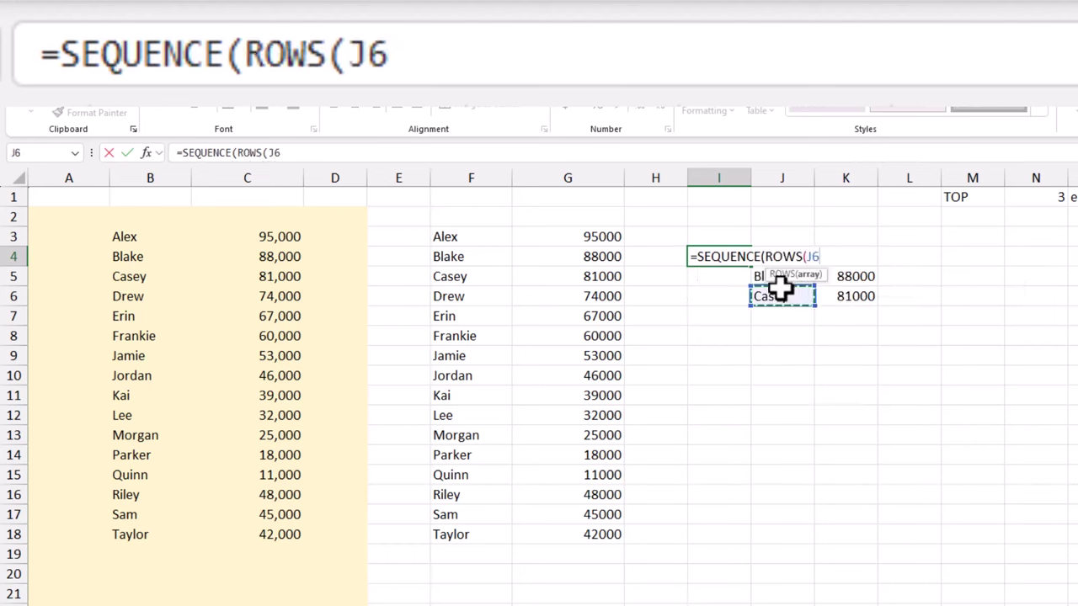
key(Up)
key(Up)
click(308, 153)
text(#))
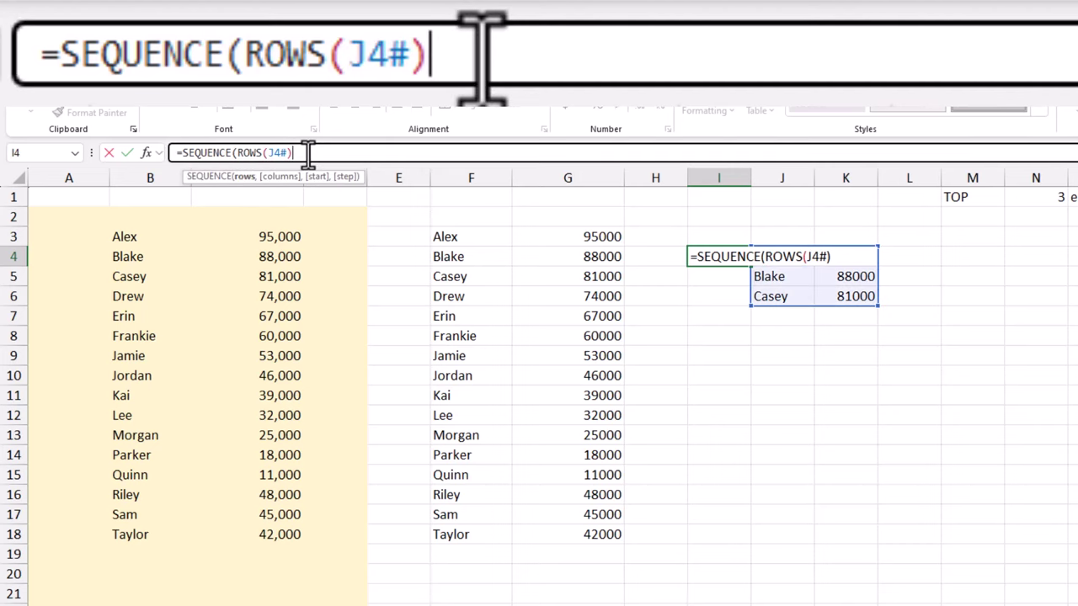
text(,1,1,1))
key(Return)
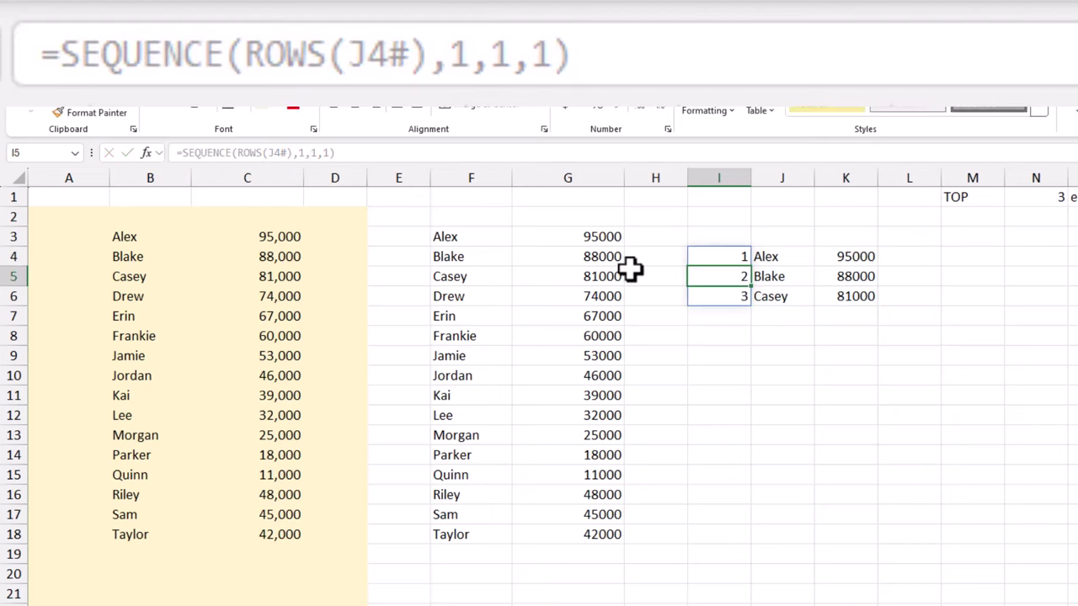
Wrap J4's FILTER in SORT by column 2, largest first.
key(Up)
key(Up)
click(796, 244)
click(805, 256)
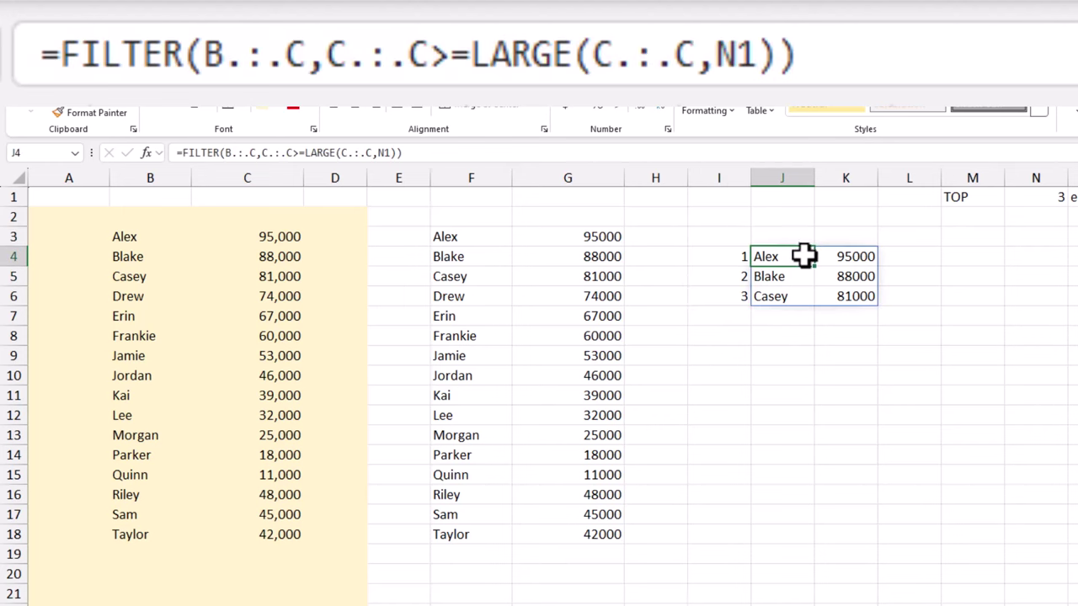
click(181, 152)
text(sort)
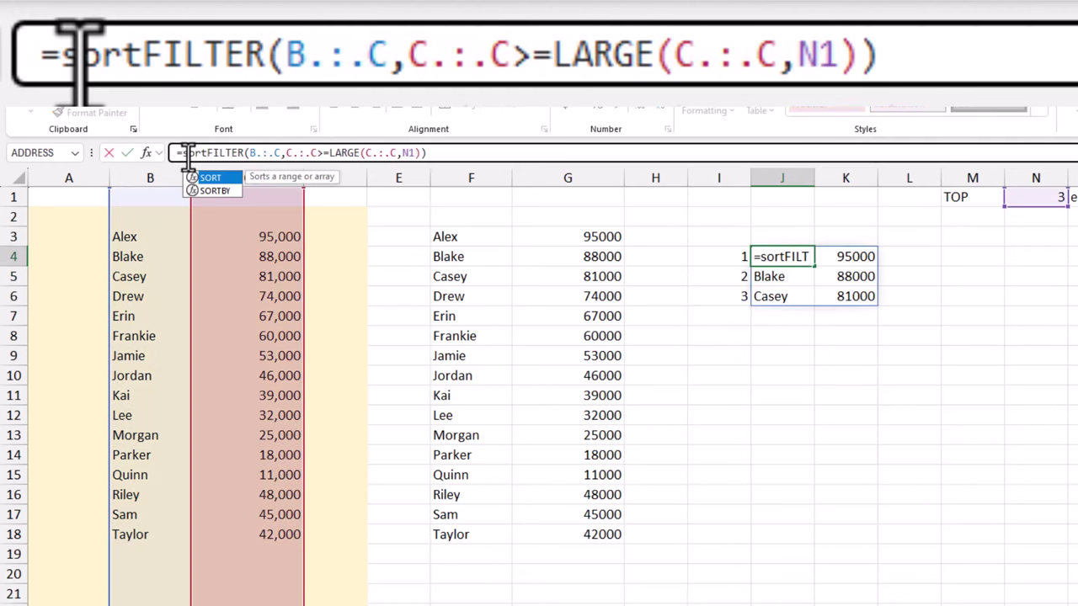
text(()
text(,)
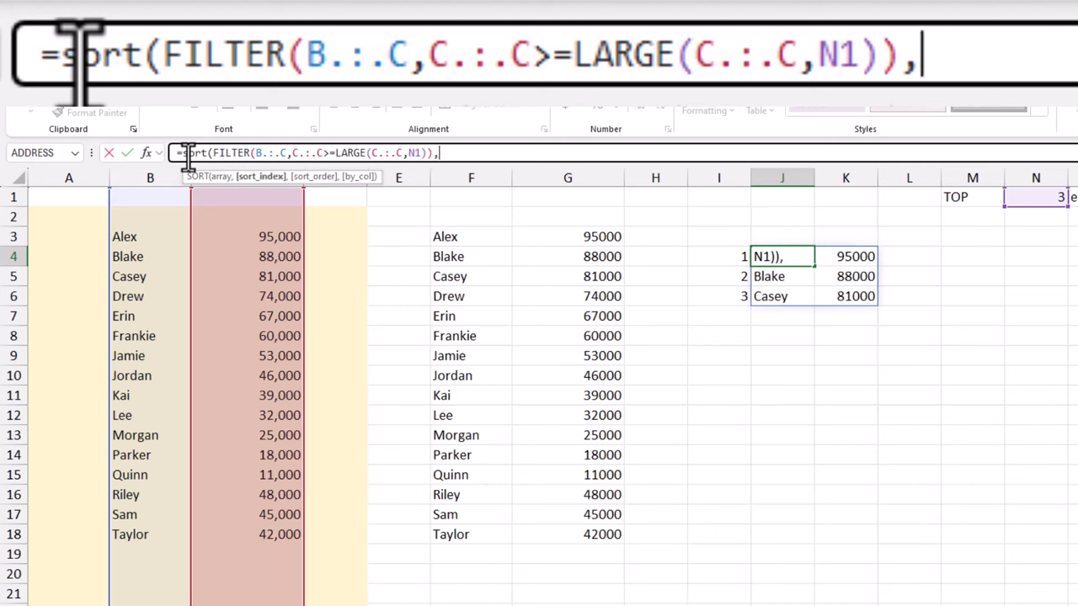
text(2,-1)
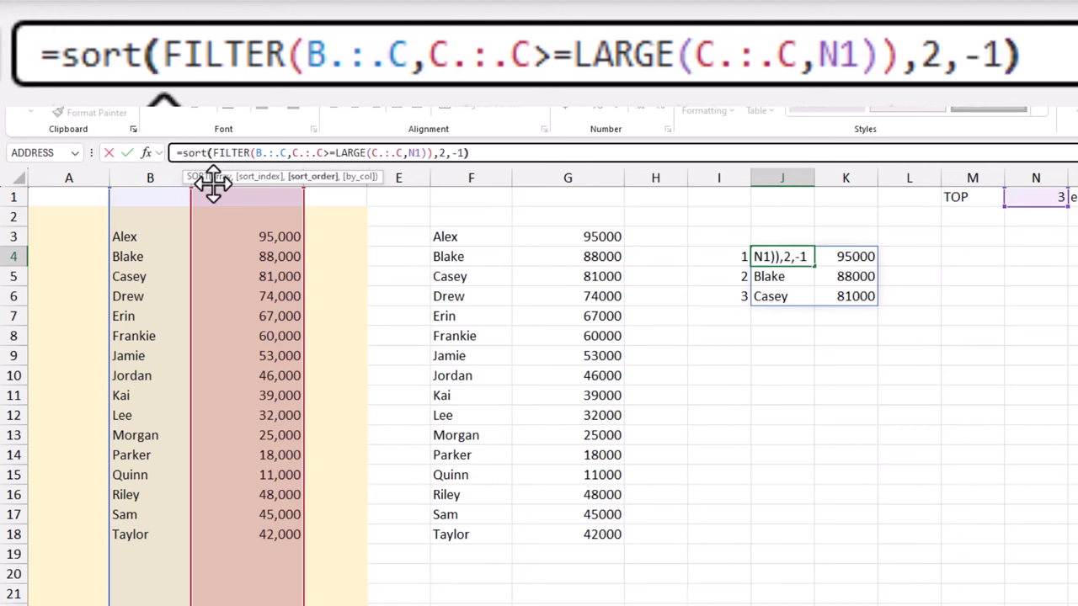
key(Return)
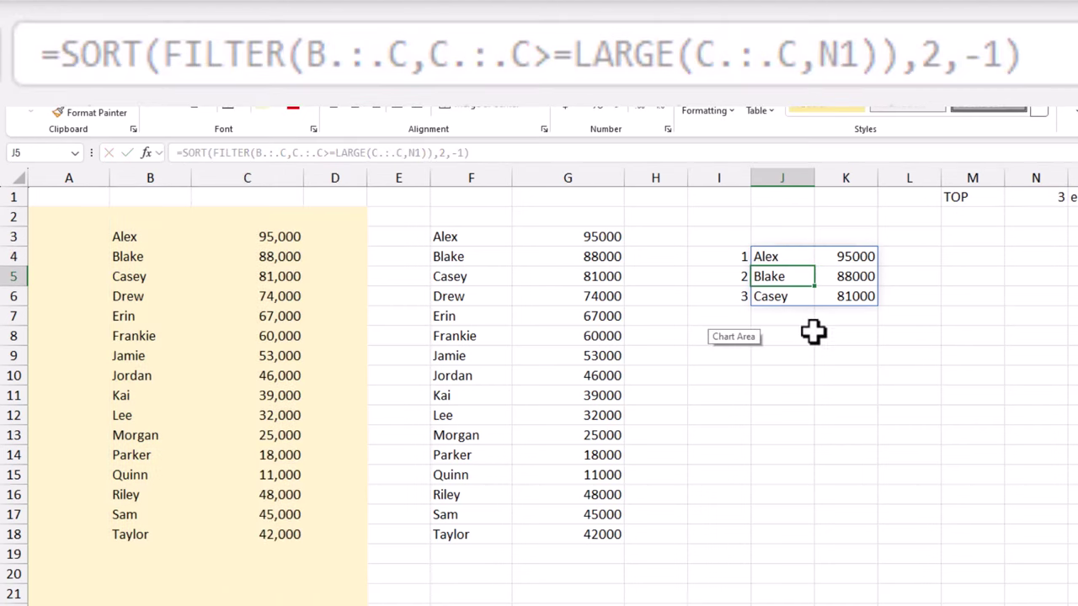
click(794, 256)
Label J3 'Other' and give I3 the rank formula =MAX(I4#)+1.
click(793, 235)
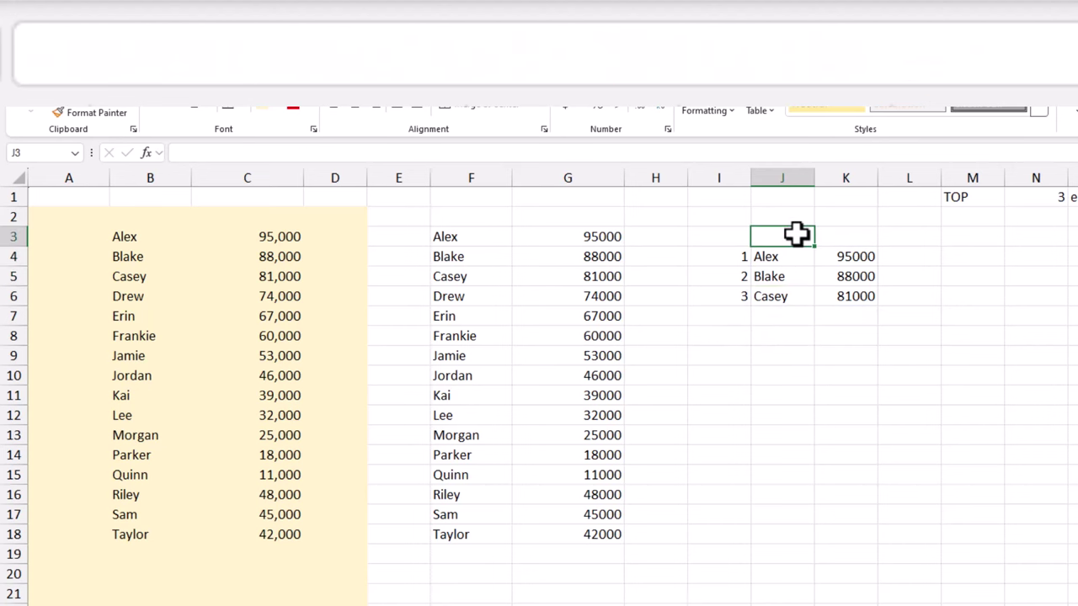
text(Other)
key(Left)
text(=max()
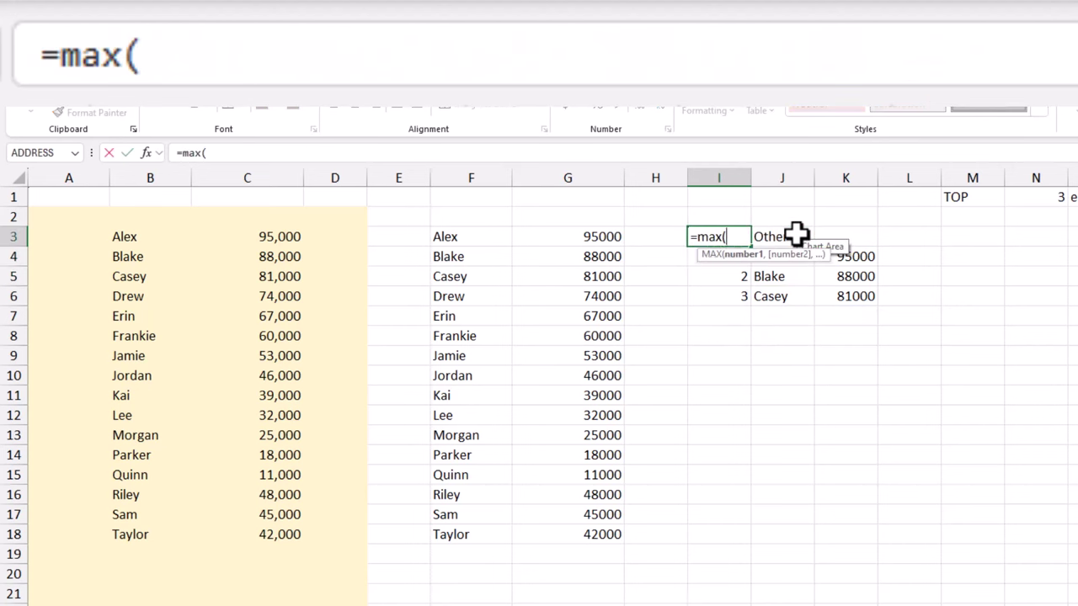
text(I4#)
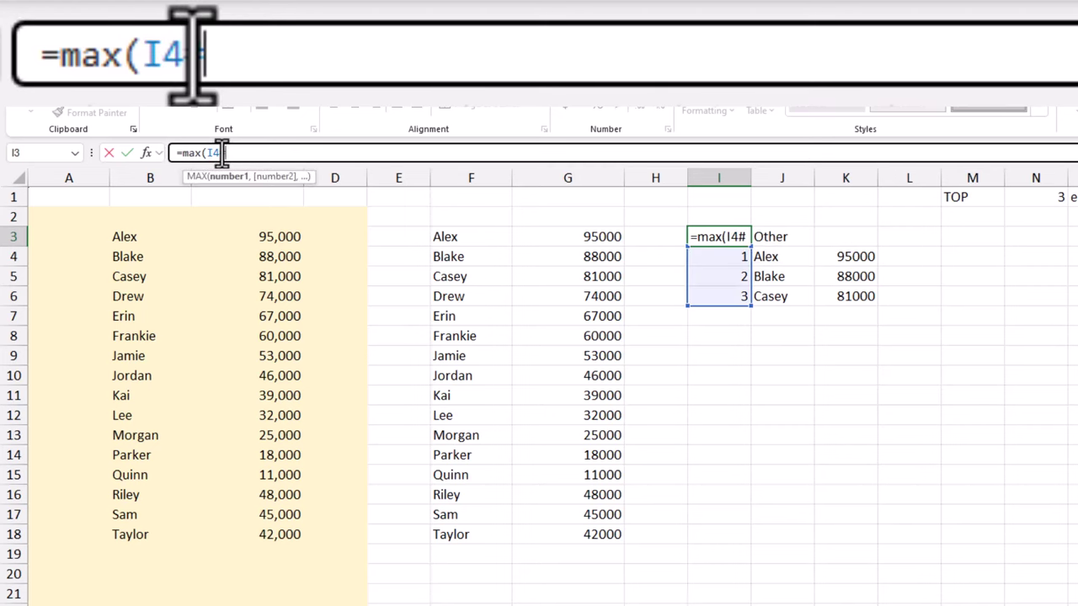
text()+1)
key(Return)
key(Up)
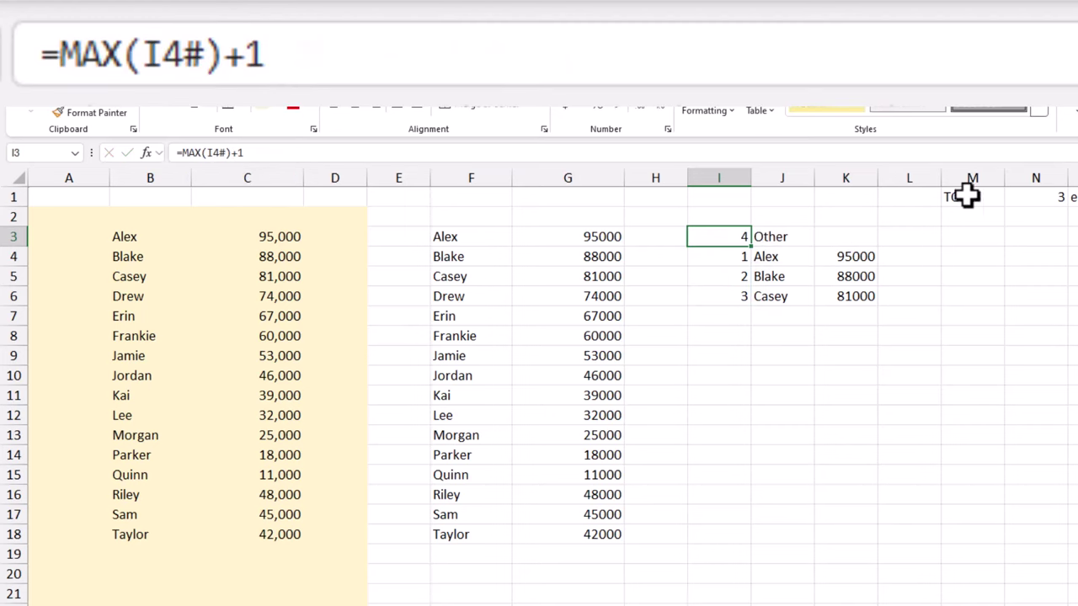
Set the top count in N1 to 5.
click(1044, 196)
text(5)
key(Return)
Enter =SUM(C.:.C)-SUM(J4#) in K3 so Other totals 419000.
click(845, 237)
text(=sum()
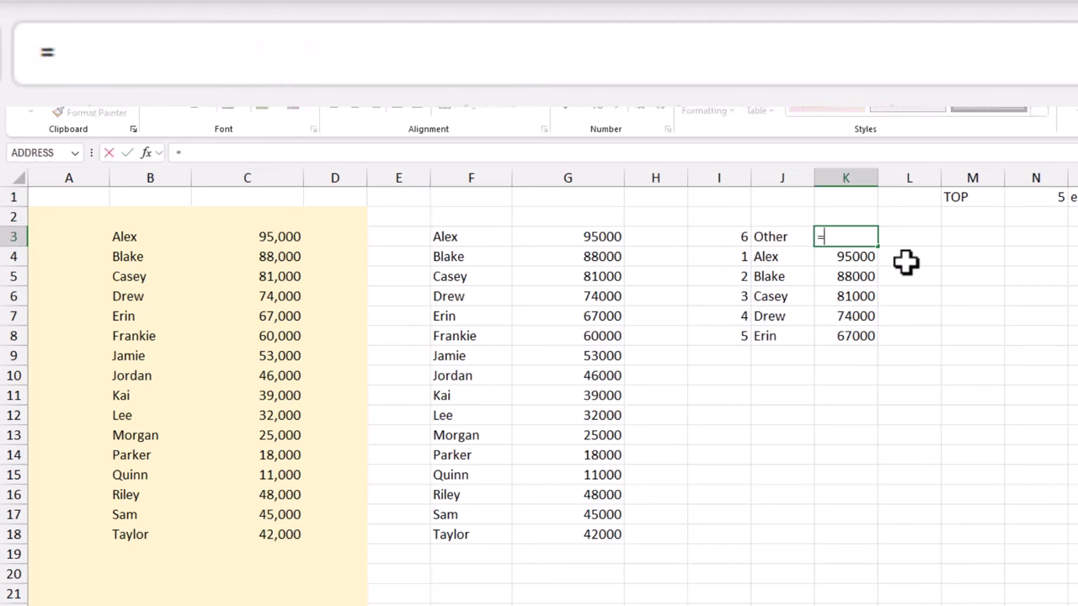
click(241, 178)
click(247, 152)
key(Left)
key(Left)
text(.)
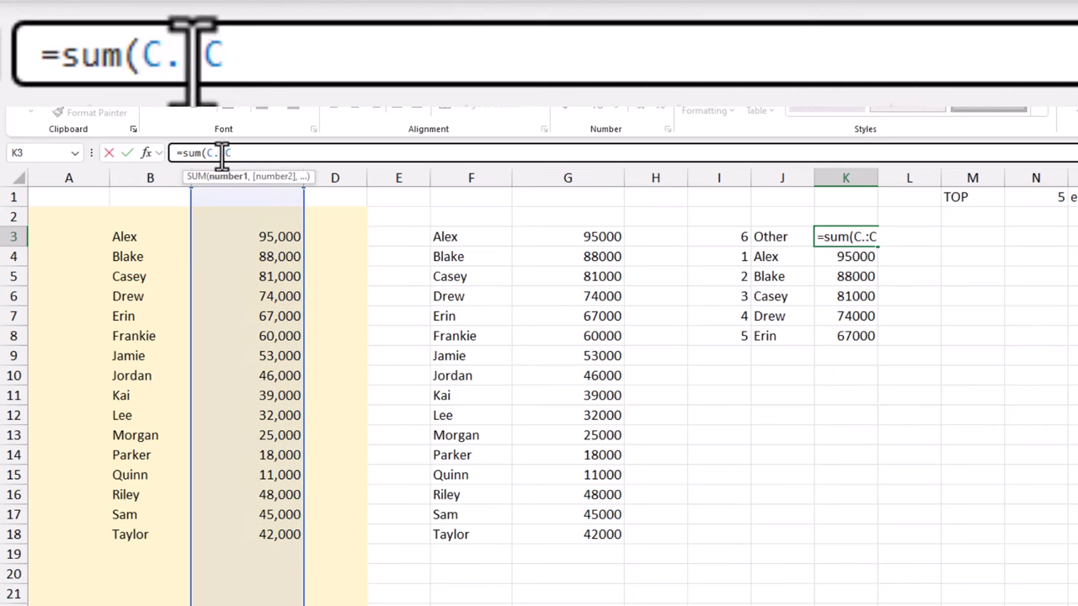
key(Right)
text(.)
key(Right)
text()-)
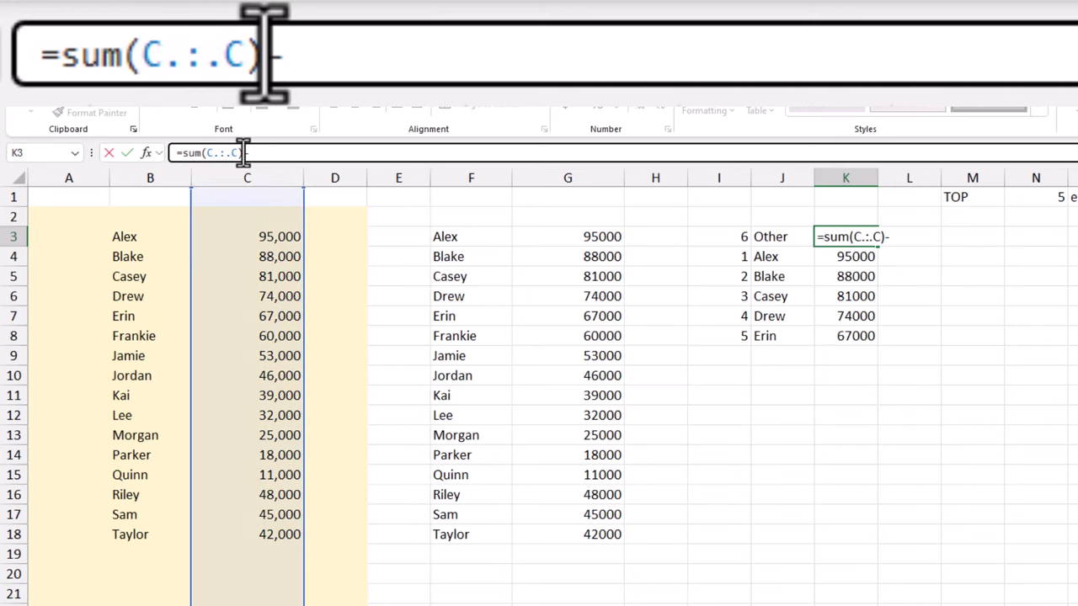
text(sum()
click(798, 256)
key(F4)
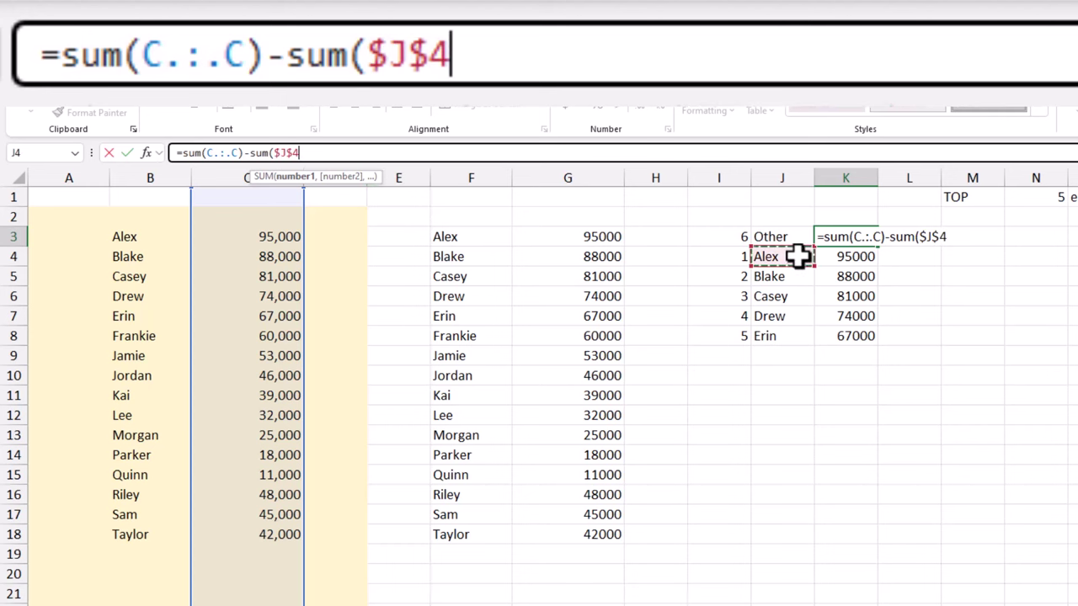
key(F4)
key(F4)
key(F4)
text(#)
key(Return)
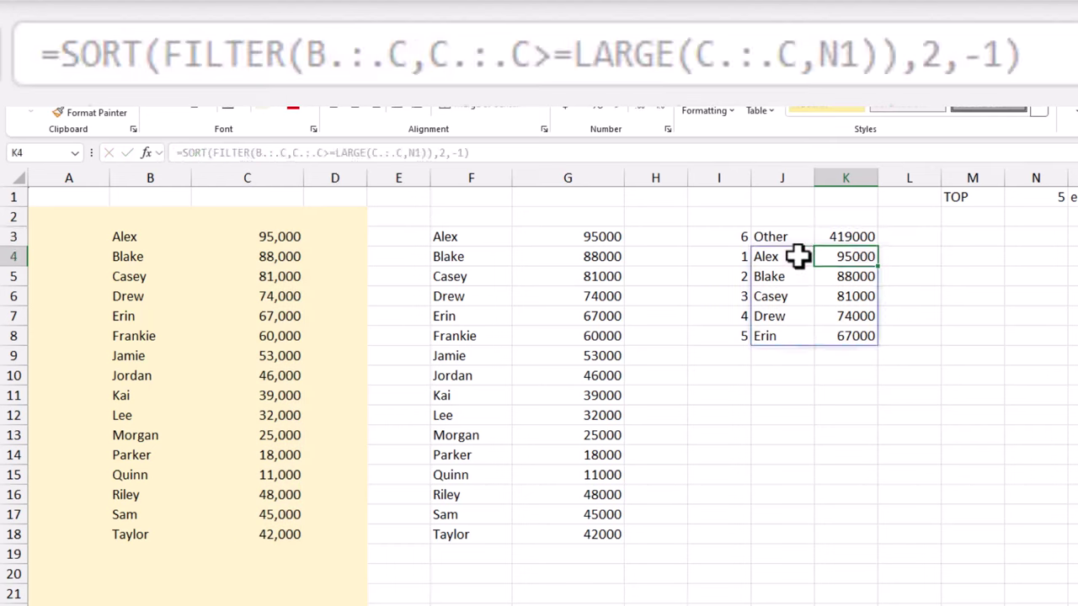
Select the top values and the column C sales to check their sums.
click(854, 236)
drag(854, 236, 849, 332)
drag(253, 236, 272, 534)
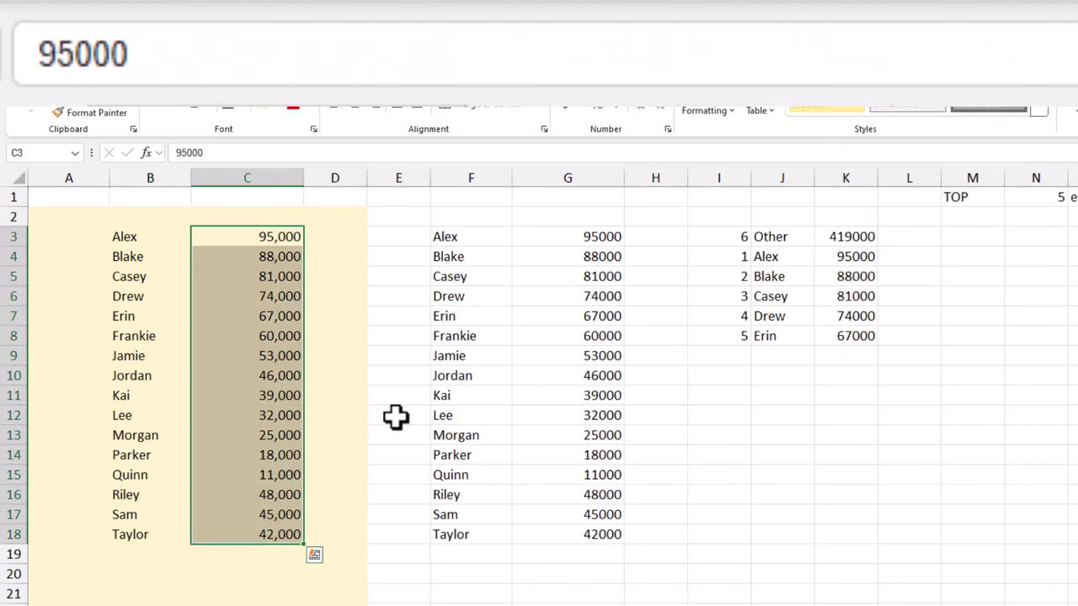
click(767, 241)
Enter =SORTBY(J4#:J3,I4#:I3) in M3 to list the top names with Other last.
click(970, 235)
text(=sort)
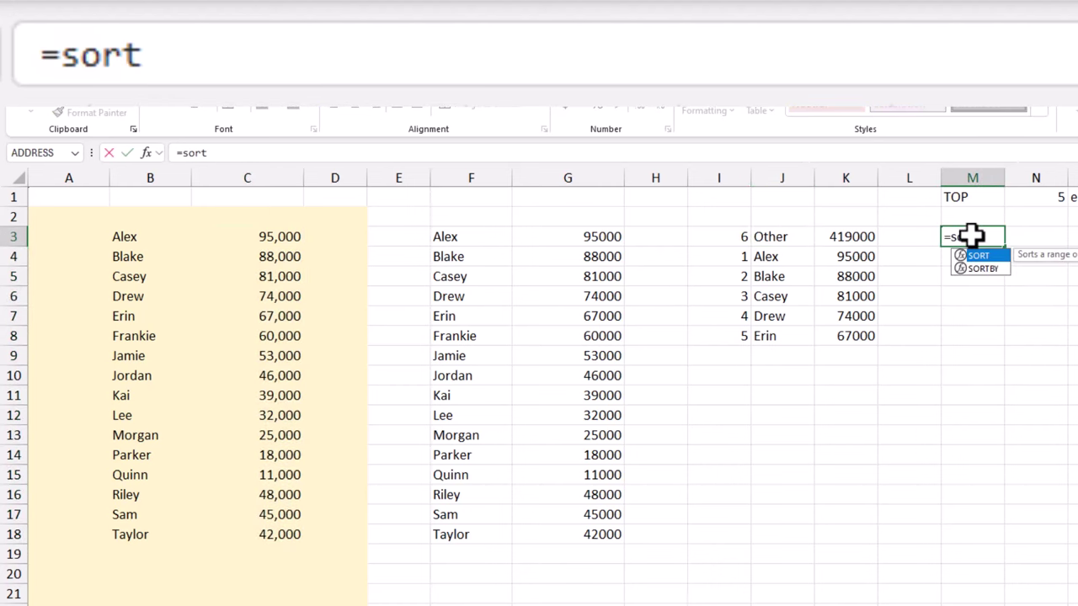
text(by()
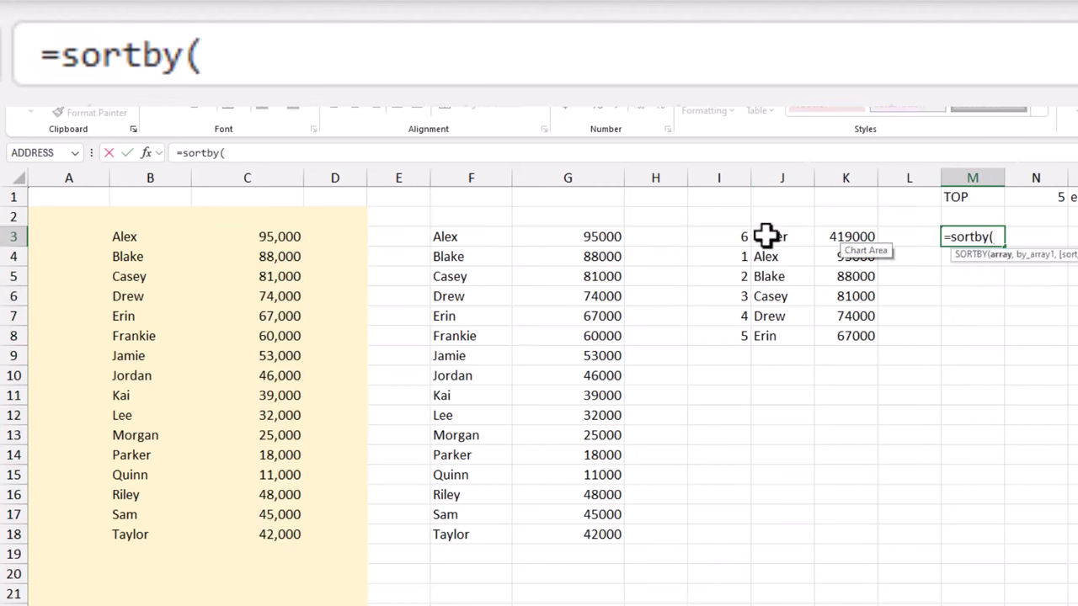
click(781, 258)
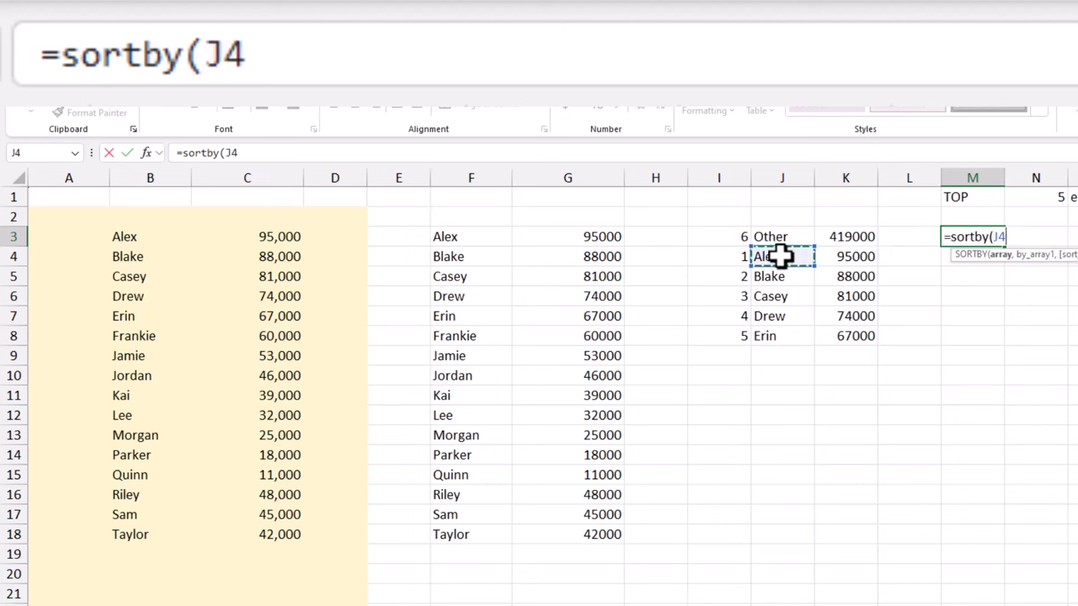
click(781, 257)
click(782, 258)
click(298, 152)
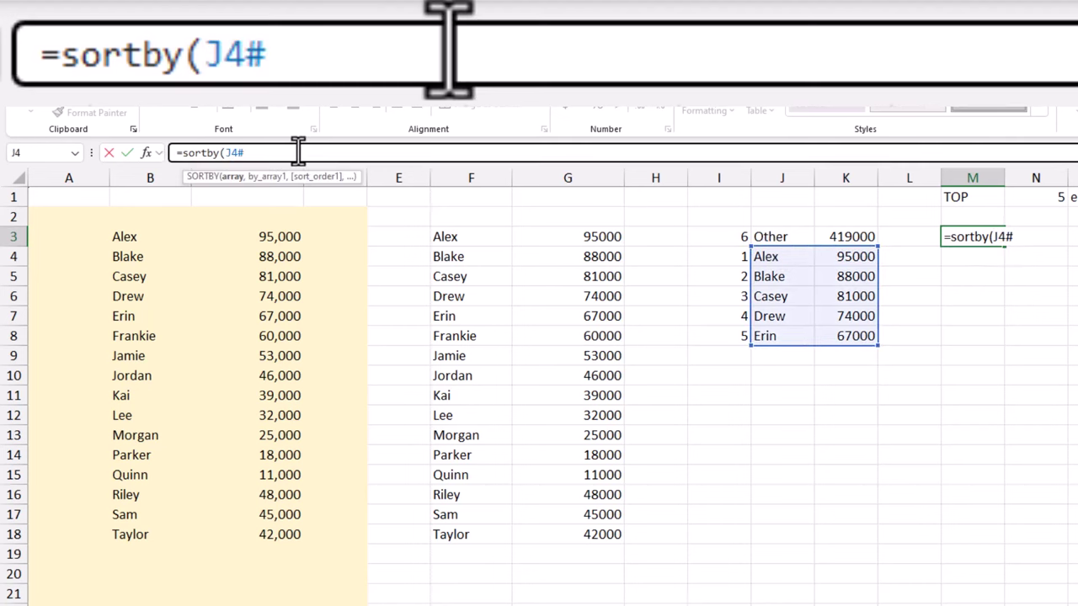
text(:J3))
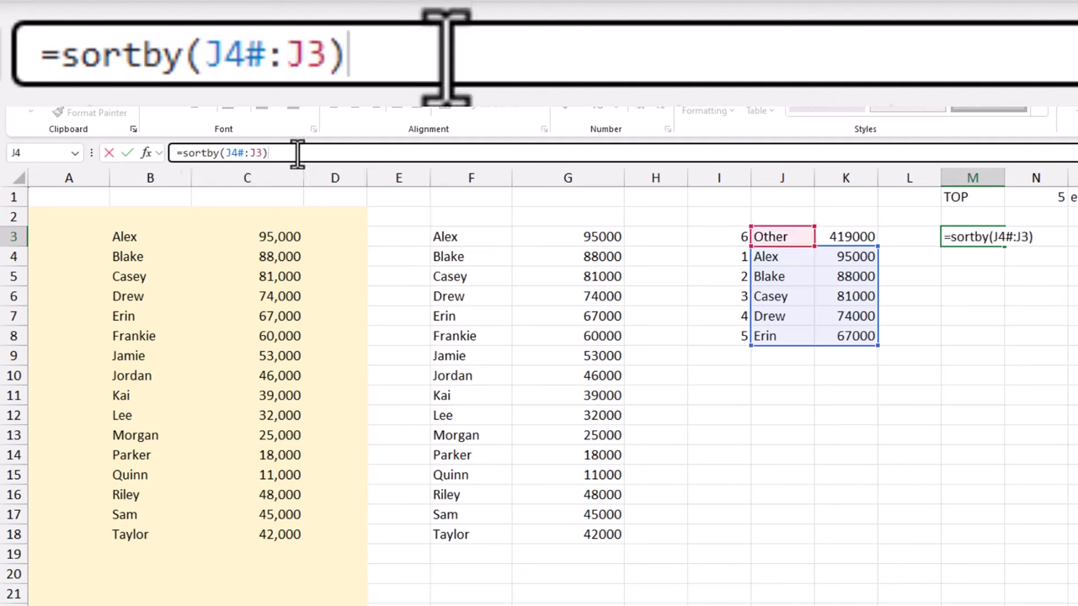
key(BackSpace)
text(,)
click(736, 257)
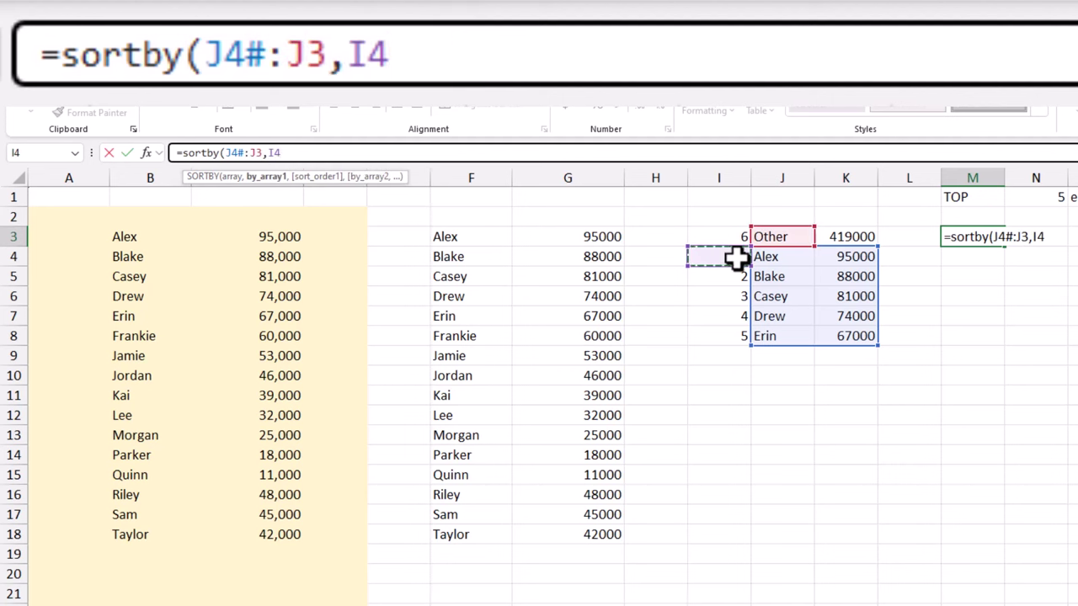
click(707, 236)
key(Return)
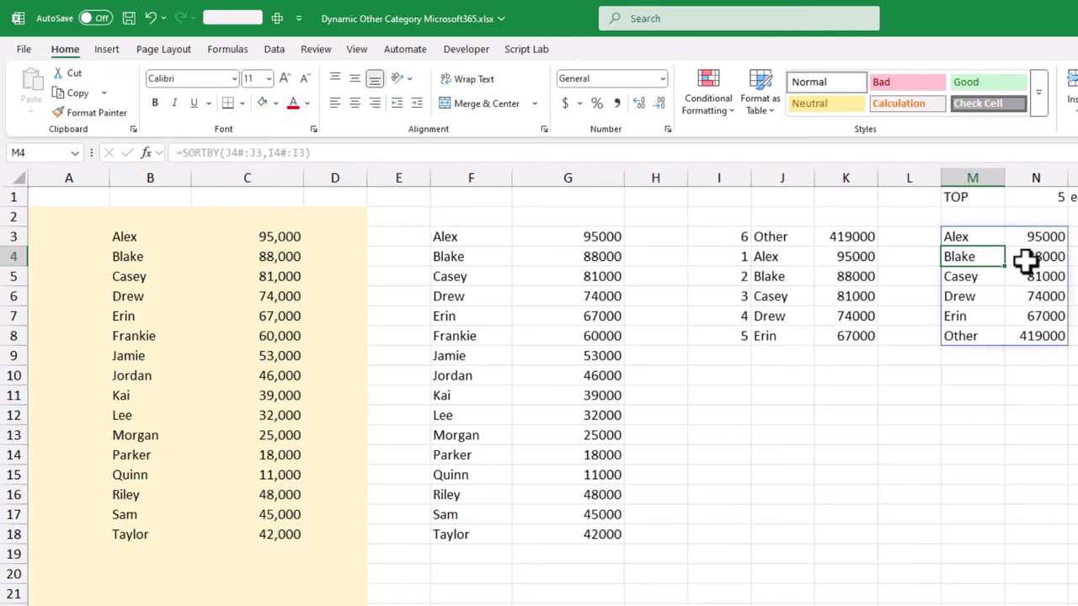
Raise the top count in N1 to 8, making Other total 258000.
click(1031, 197)
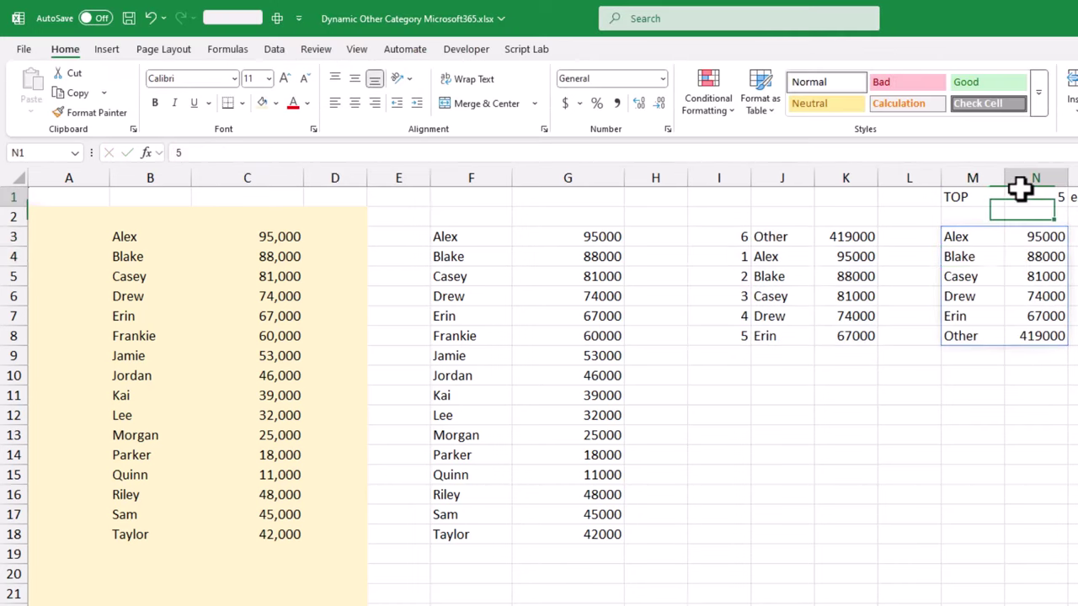
text(8)
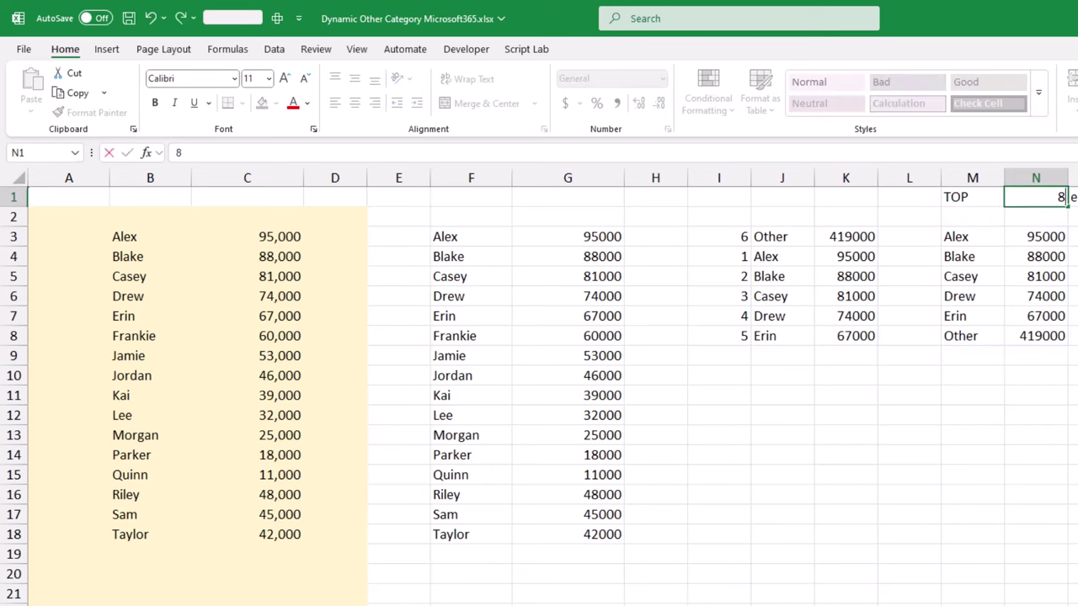
key(Return)
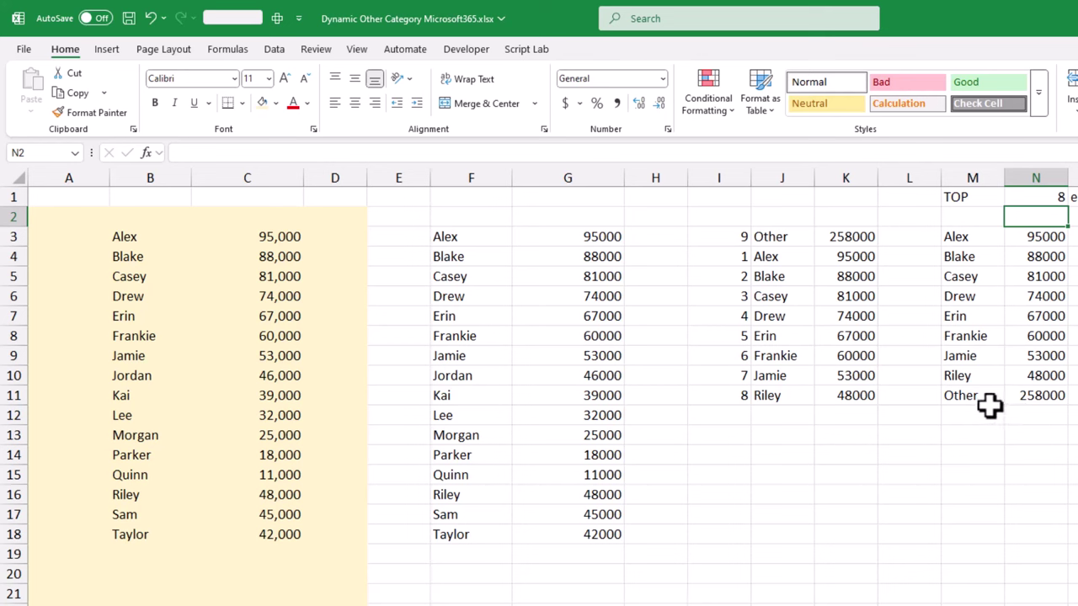
Insert a Clustered Bar chart of the M3 sorted list from Recommended Charts, placed below the table.
click(947, 391)
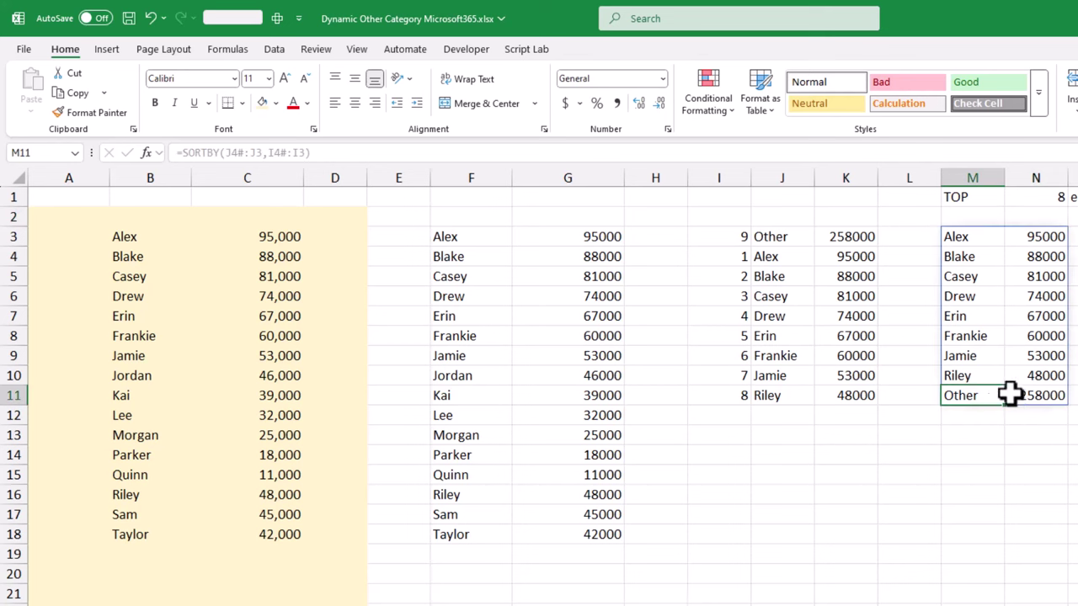
click(966, 233)
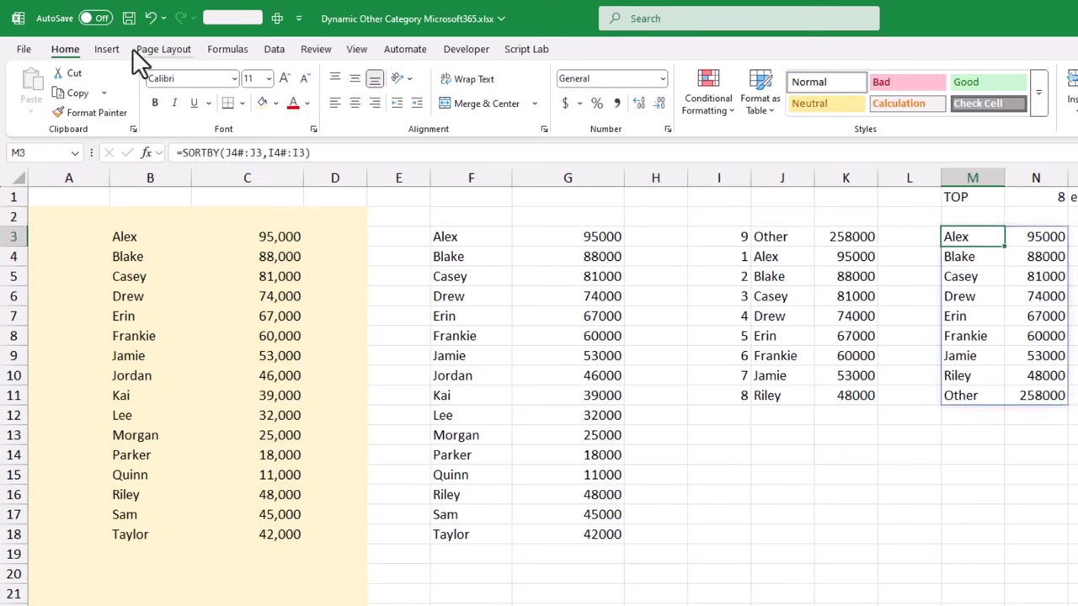
click(107, 49)
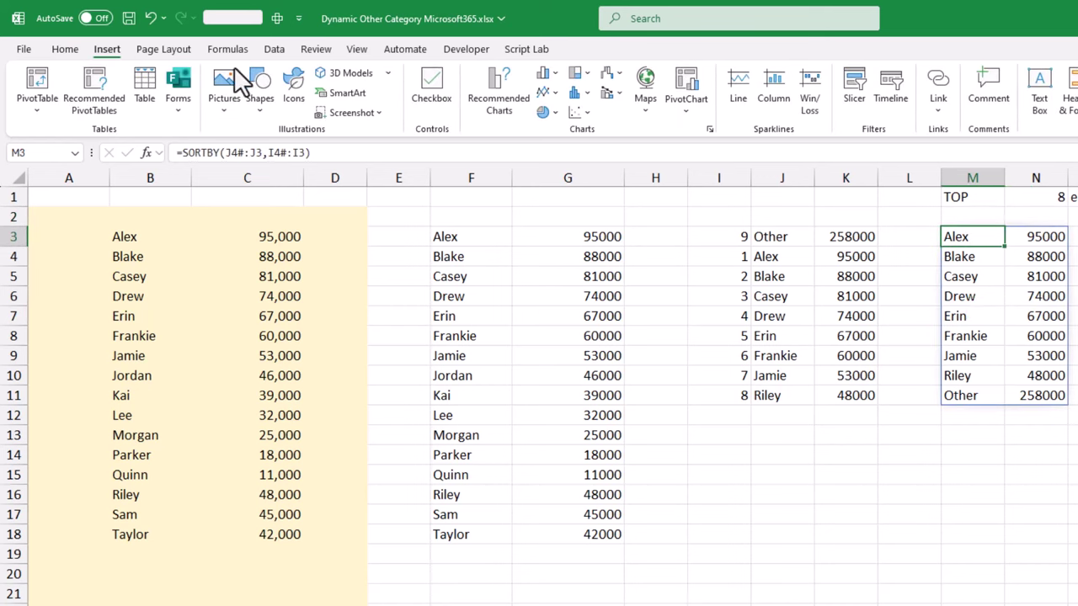
click(505, 104)
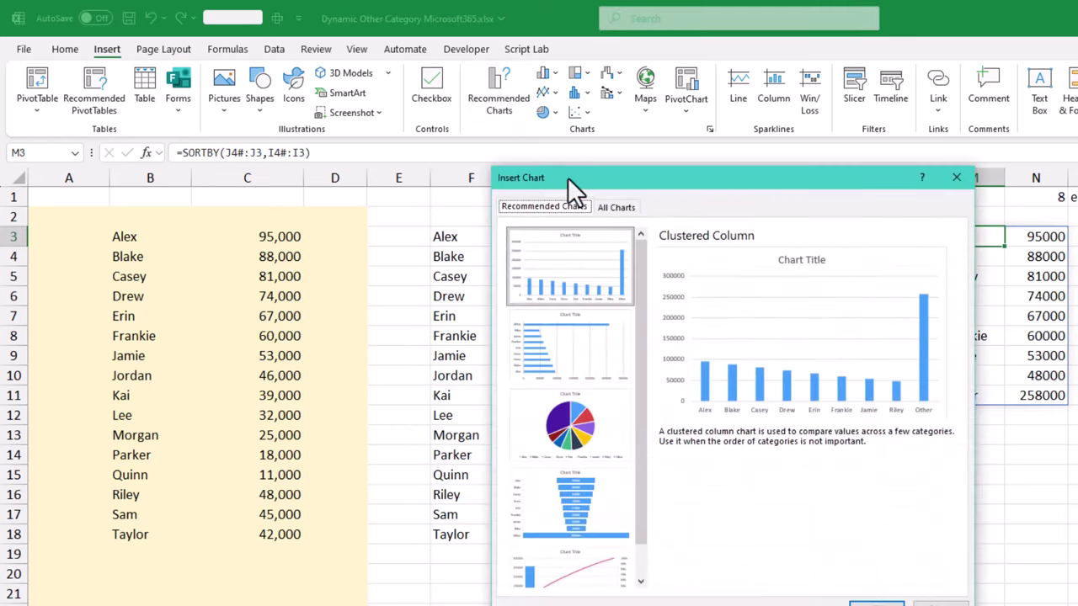
click(580, 349)
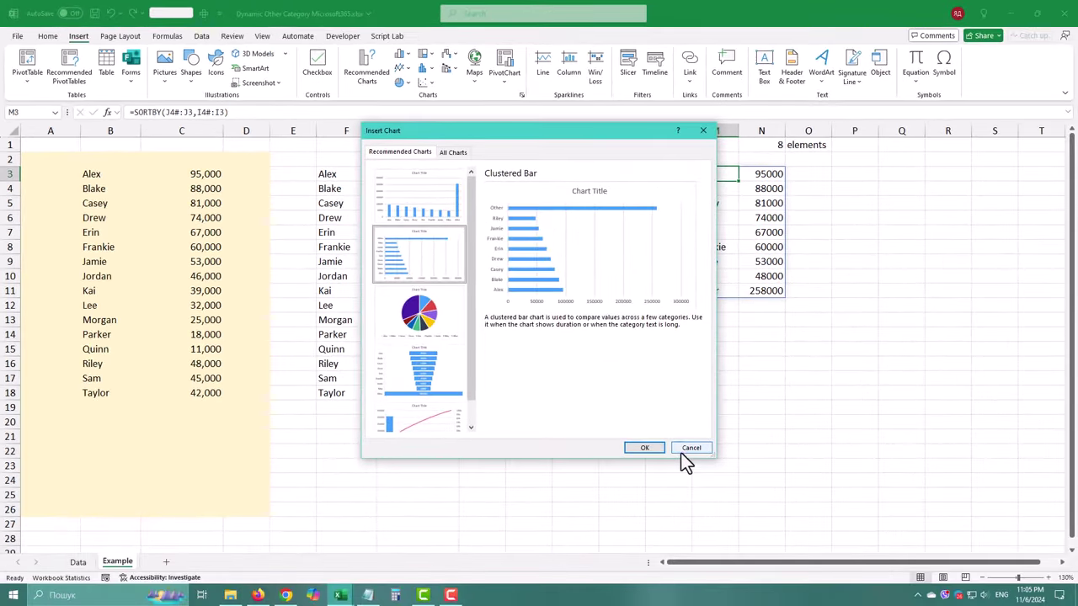
click(649, 447)
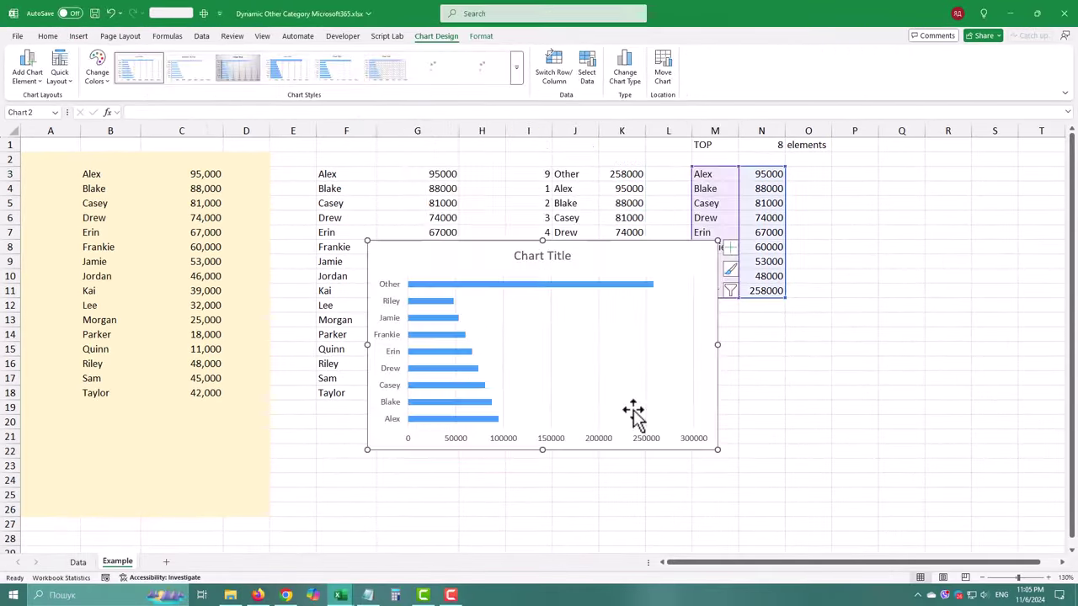
drag(581, 251, 757, 333)
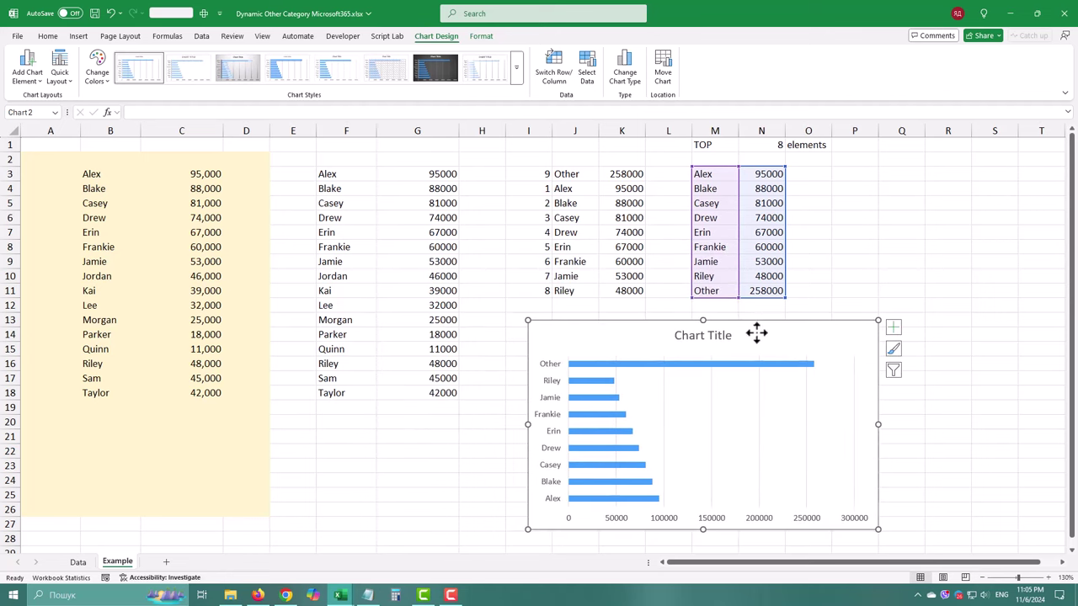
Tick Categories in reverse order on the vertical axis so Alex is first and Other last.
right_click(810, 342)
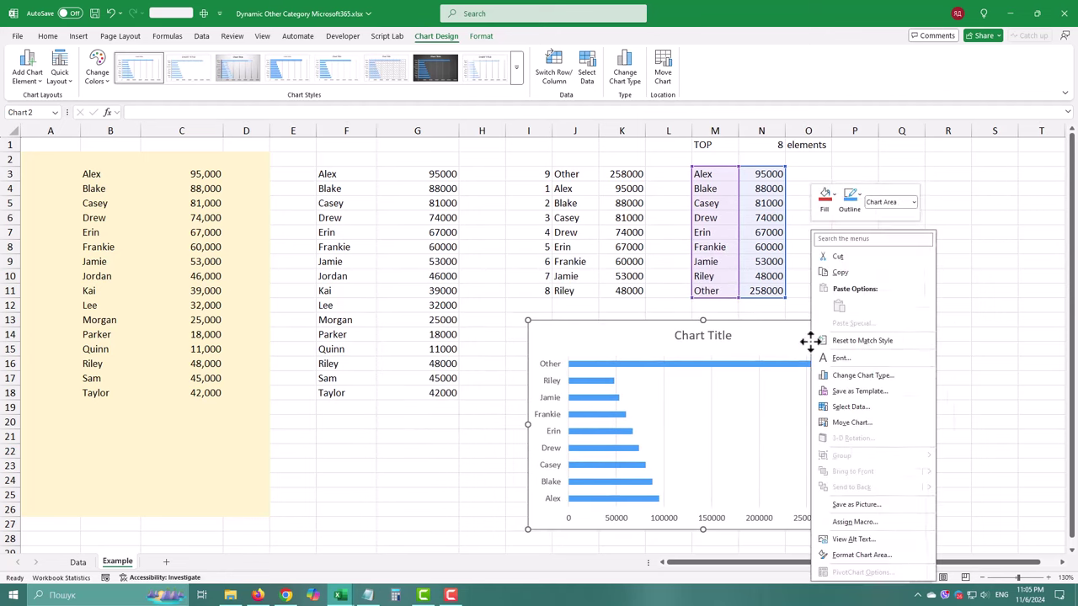
click(862, 557)
click(549, 369)
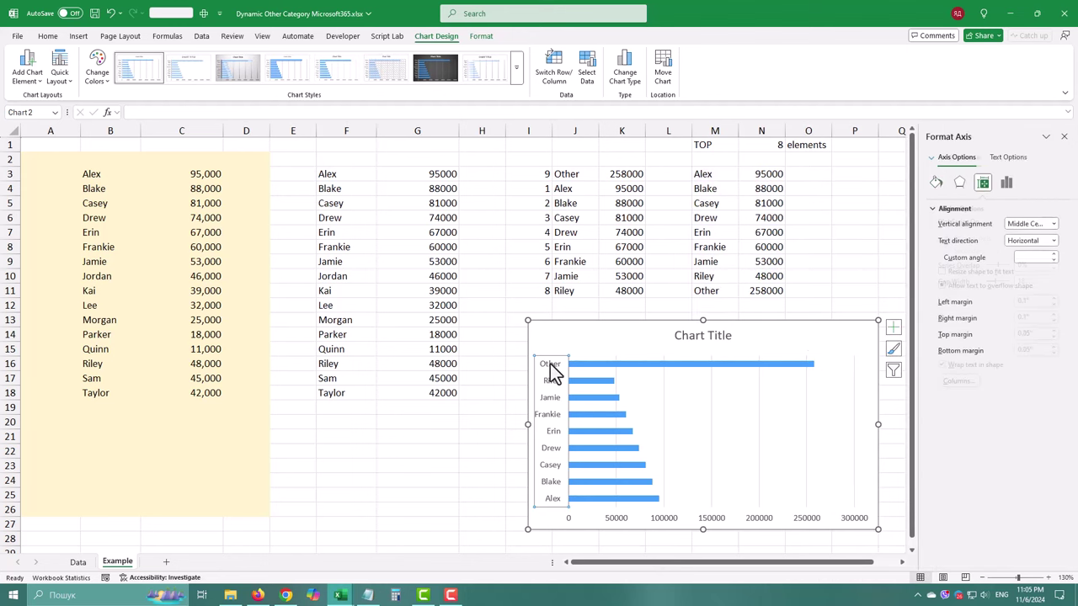
click(1008, 186)
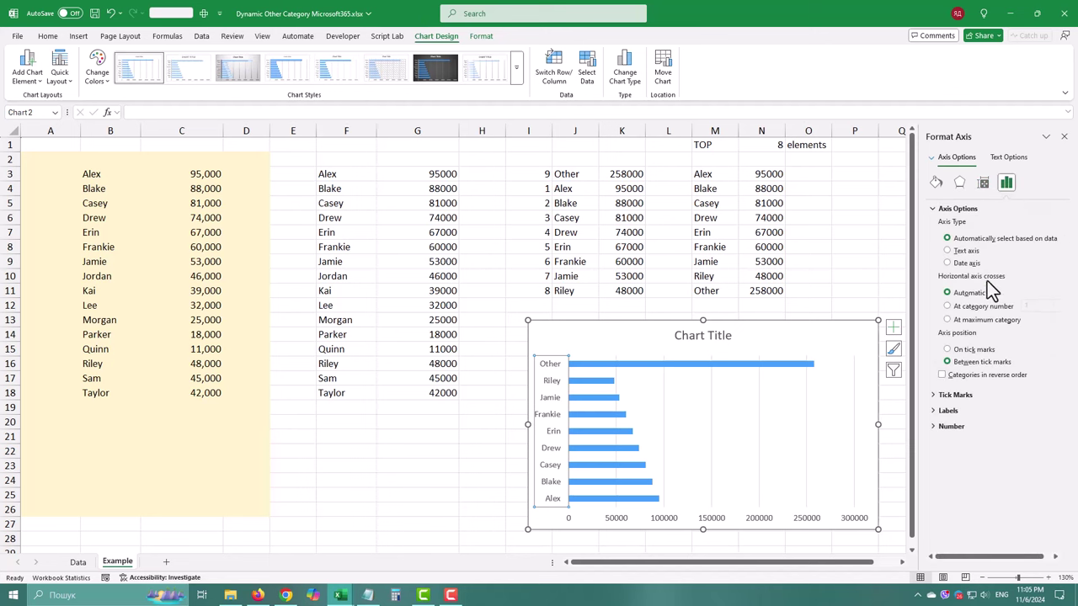
click(989, 376)
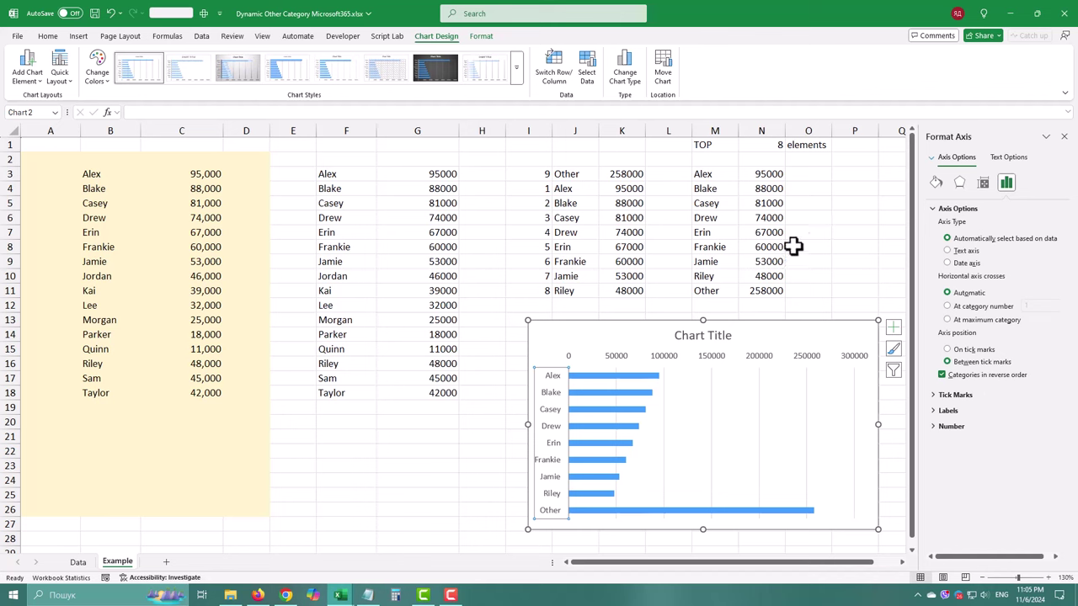
click(810, 217)
click(766, 145)
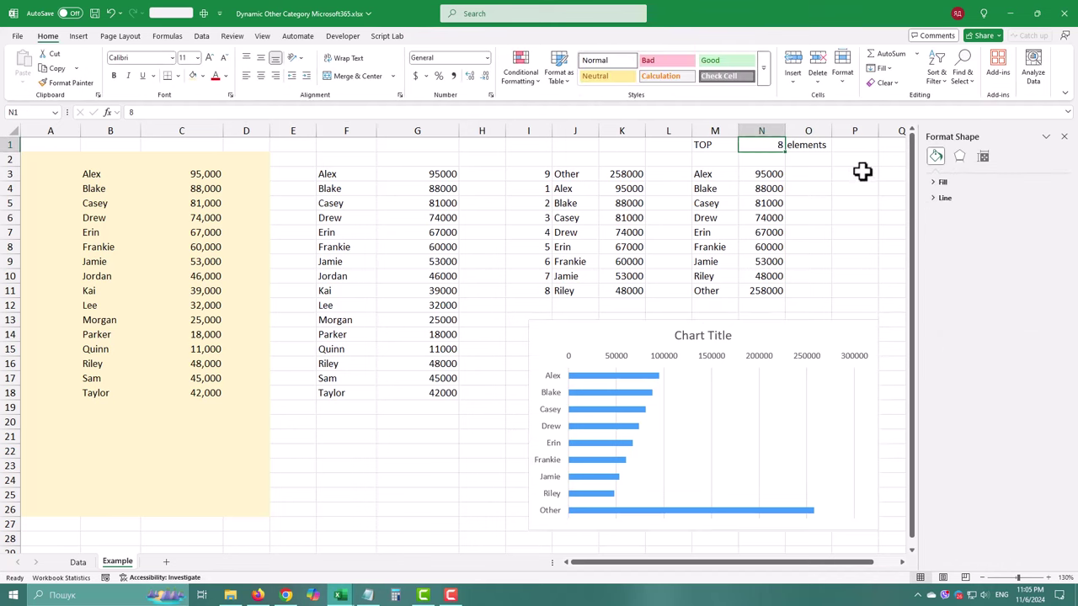
Change the top count in N1 to 5, then to 6, showing Other at 359000.
text(5)
key(Return)
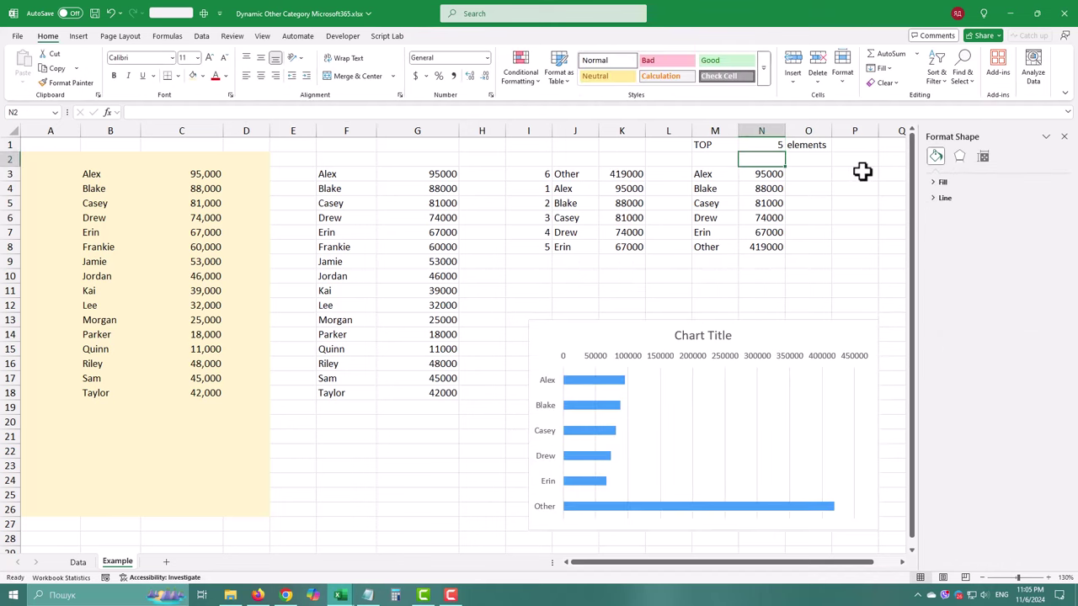
key(Up)
key(BackSpace)
text(6)
key(Return)
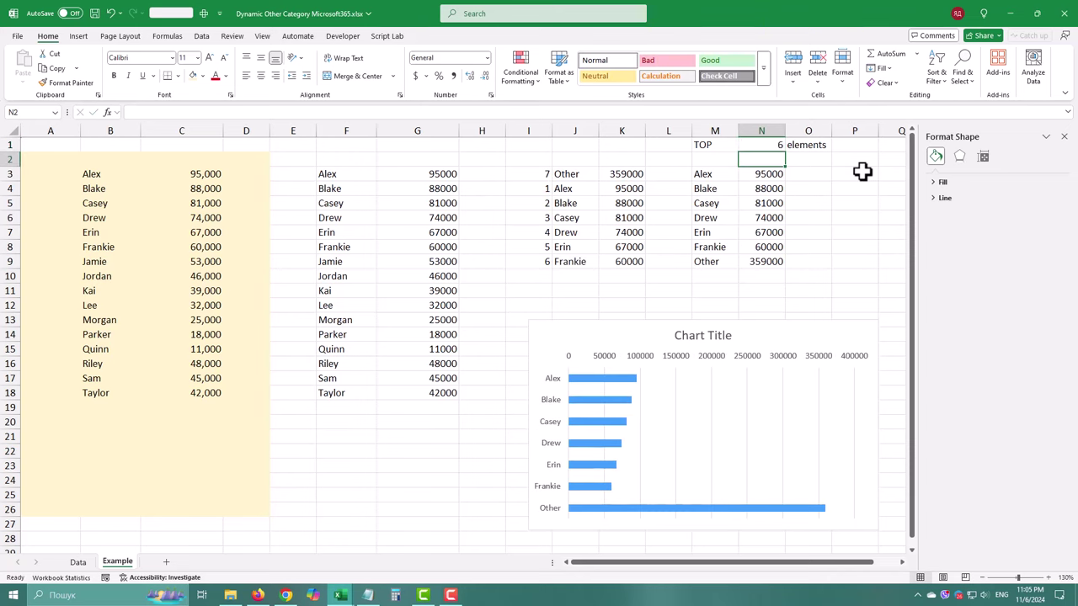